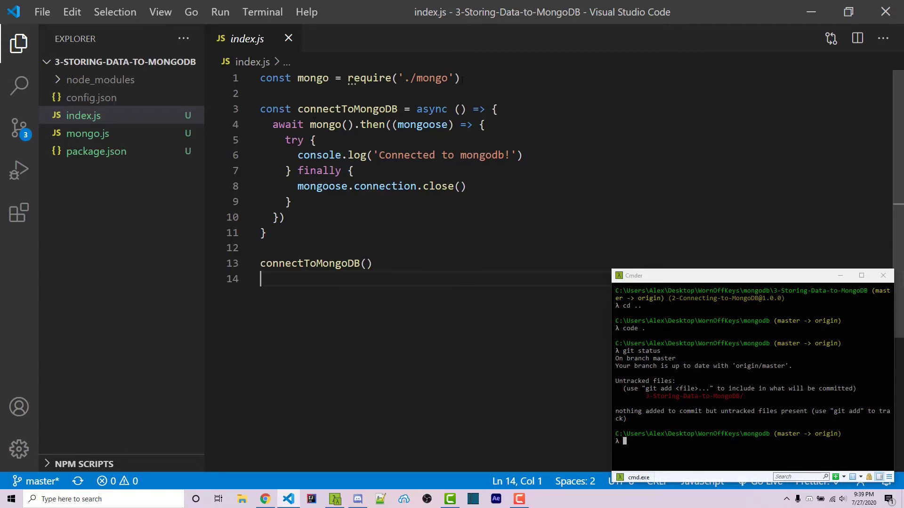
left_click_drag(460, 78, 256, 76)
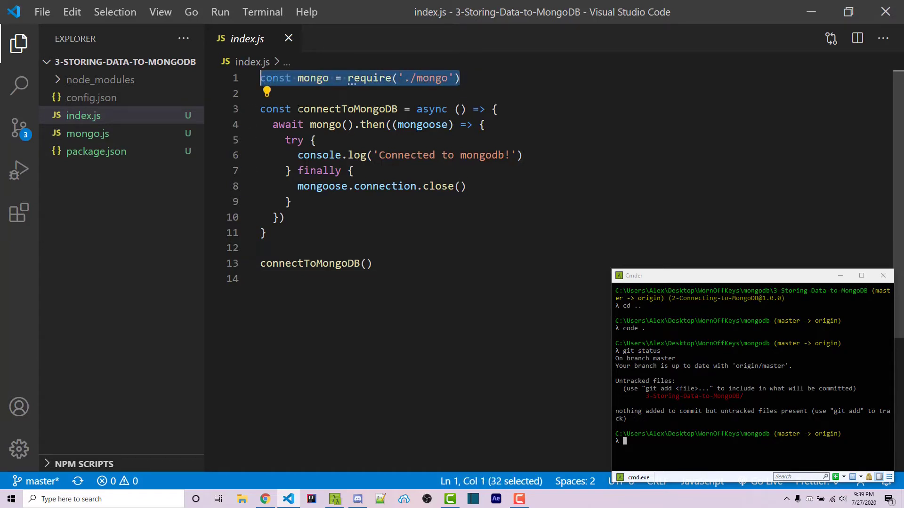
left_click_drag(298, 109, 398, 108)
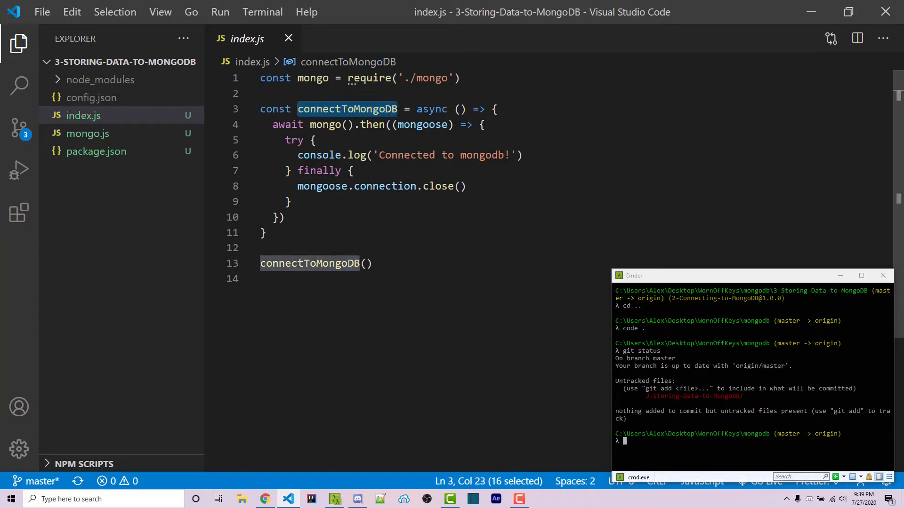
left_click_drag(272, 125, 354, 125)
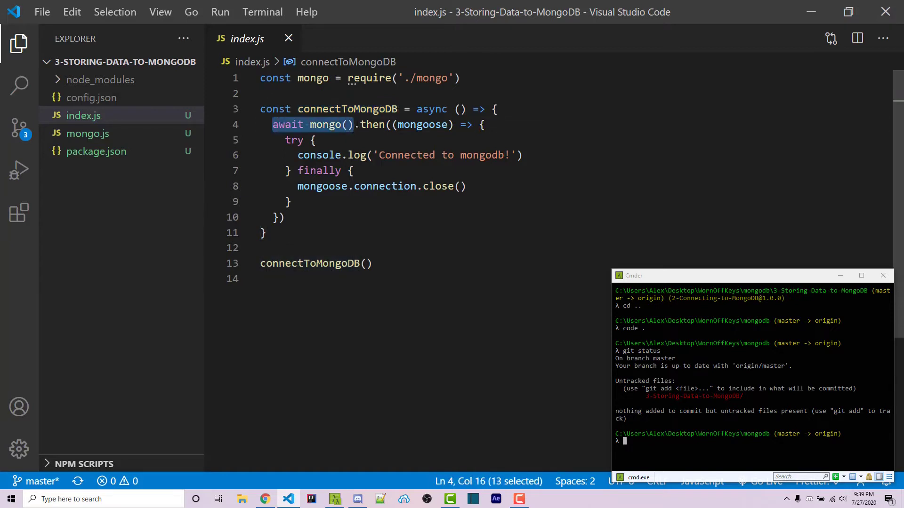
left_click_drag(522, 155, 298, 155)
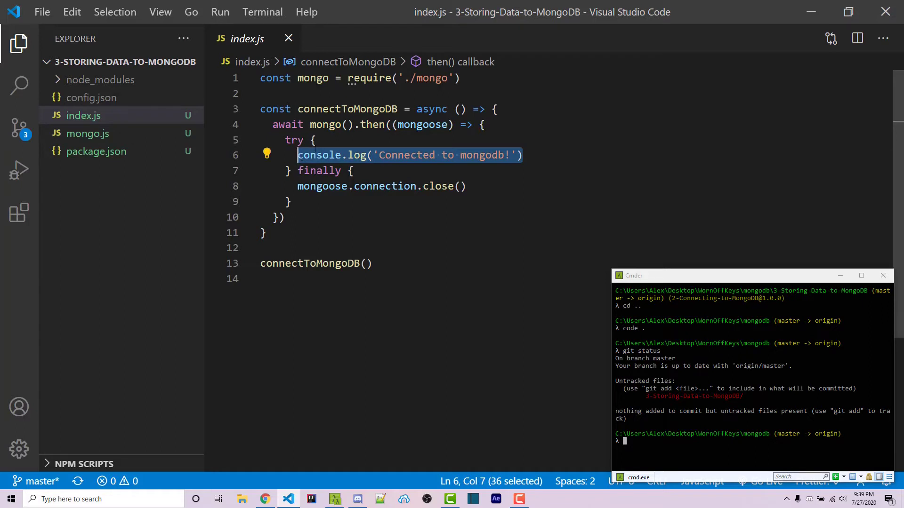
left_click_drag(298, 171, 343, 171)
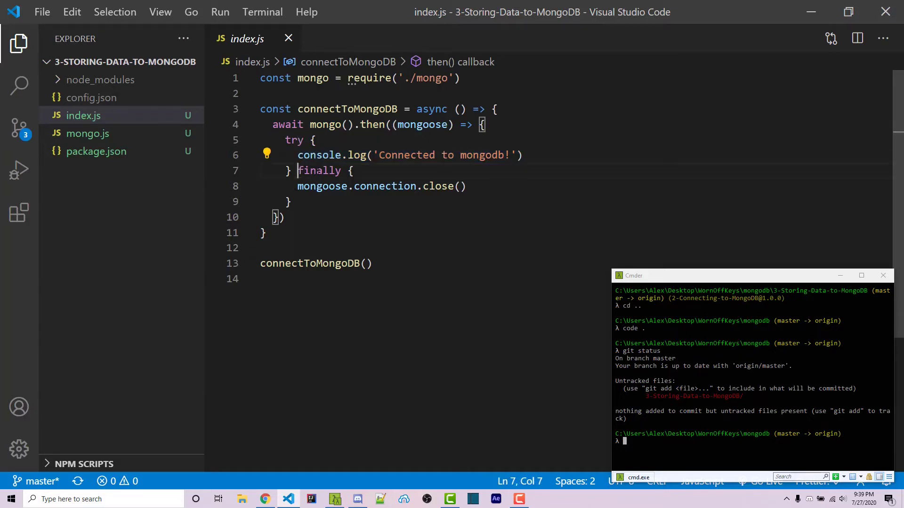
left_click_drag(466, 187, 297, 186)
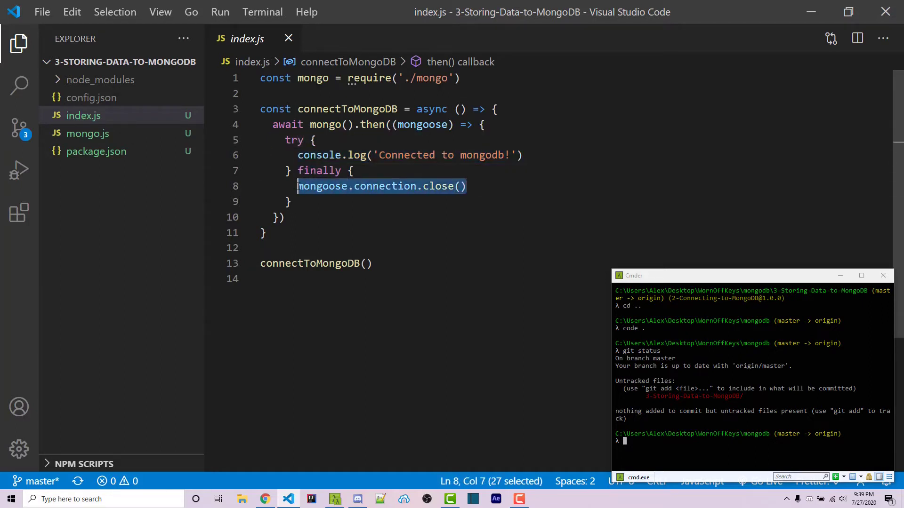
left_click(329, 283)
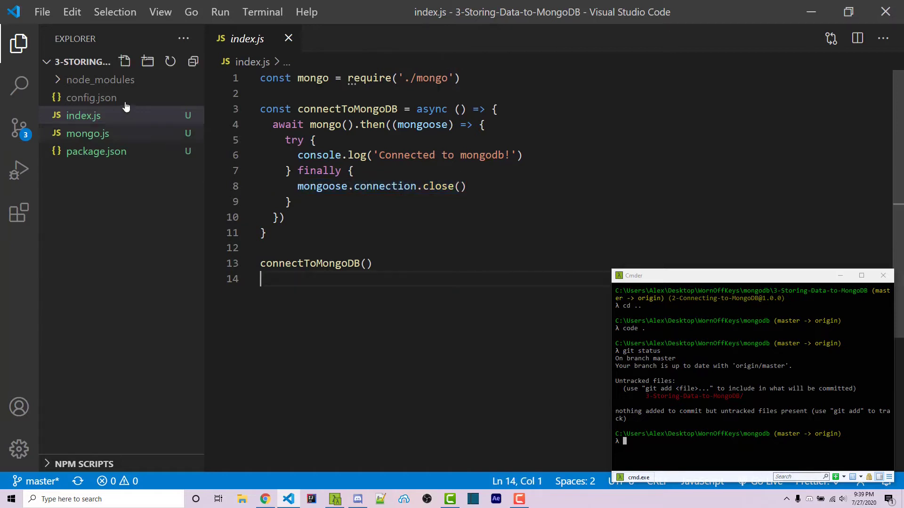
left_click(87, 134)
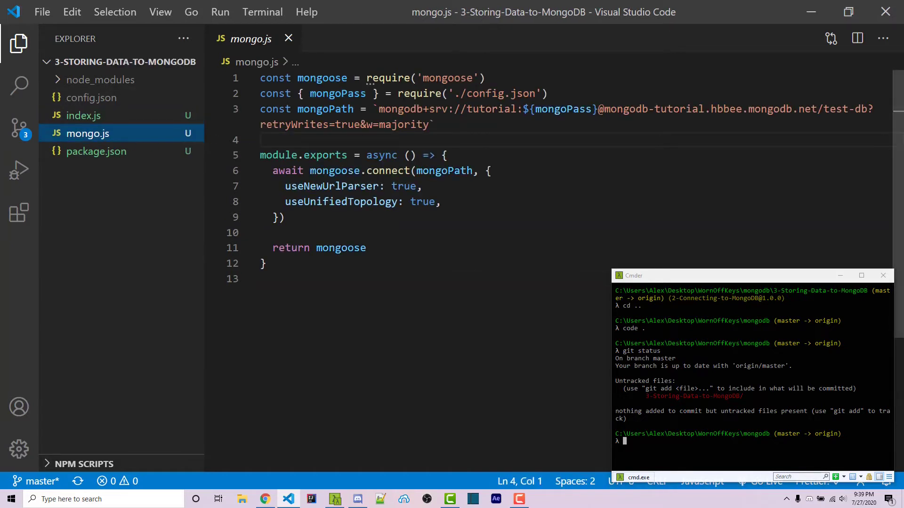
left_click_drag(485, 77, 260, 78)
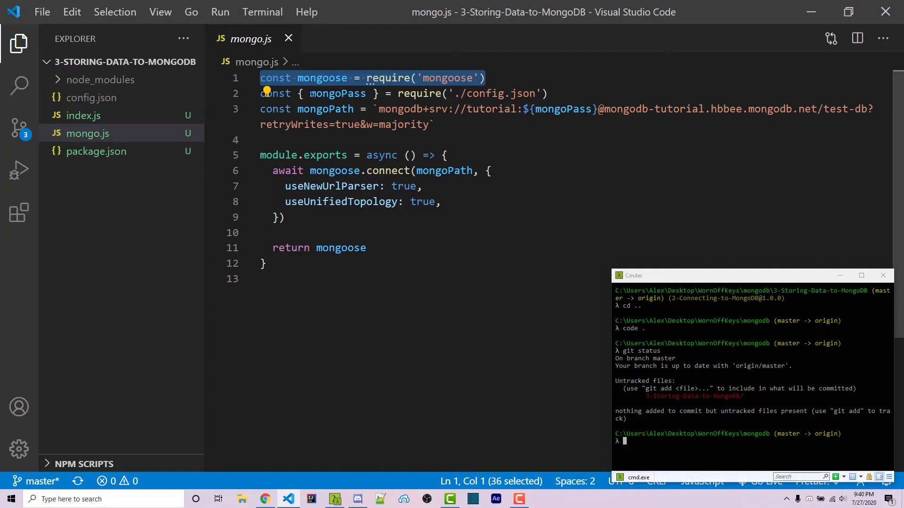
mouse_move(309, 94)
left_mouse_down()
mouse_move(367, 94)
mouse_move(430, 124)
left_mouse_up()
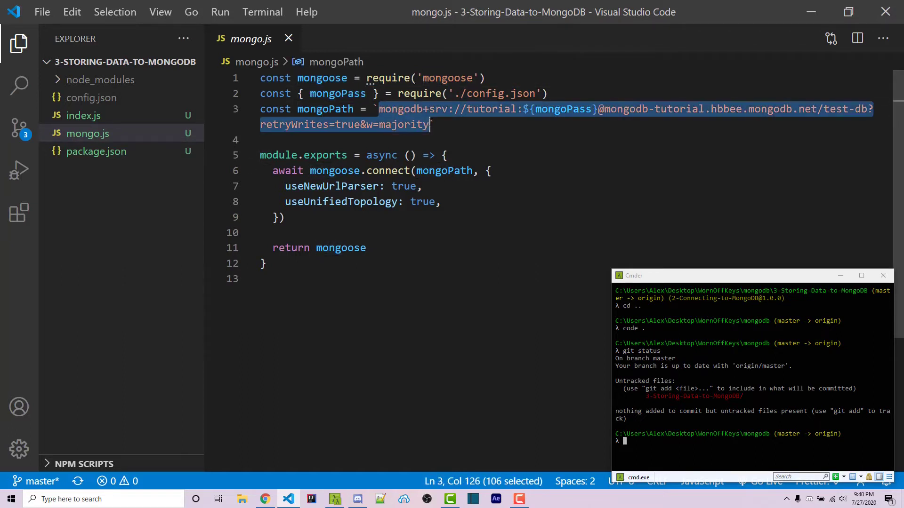
left_click_drag(284, 218, 273, 170)
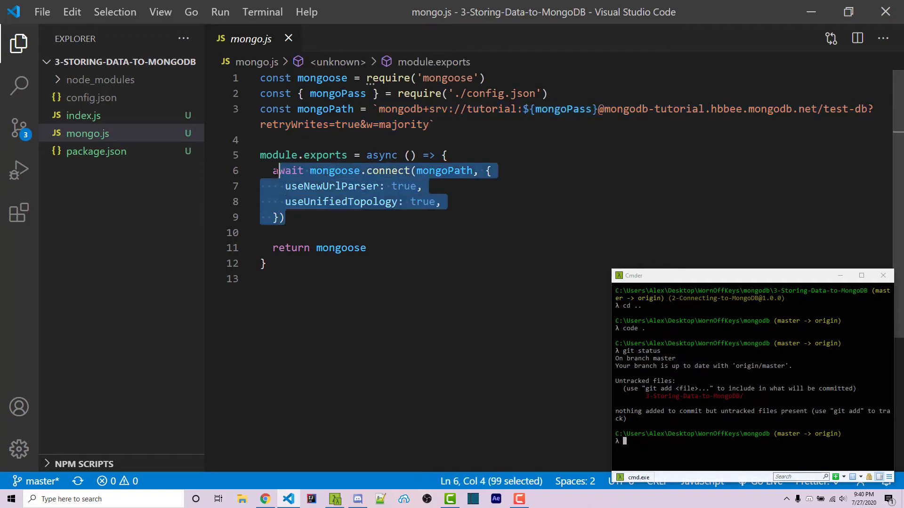
double_click(341, 248)
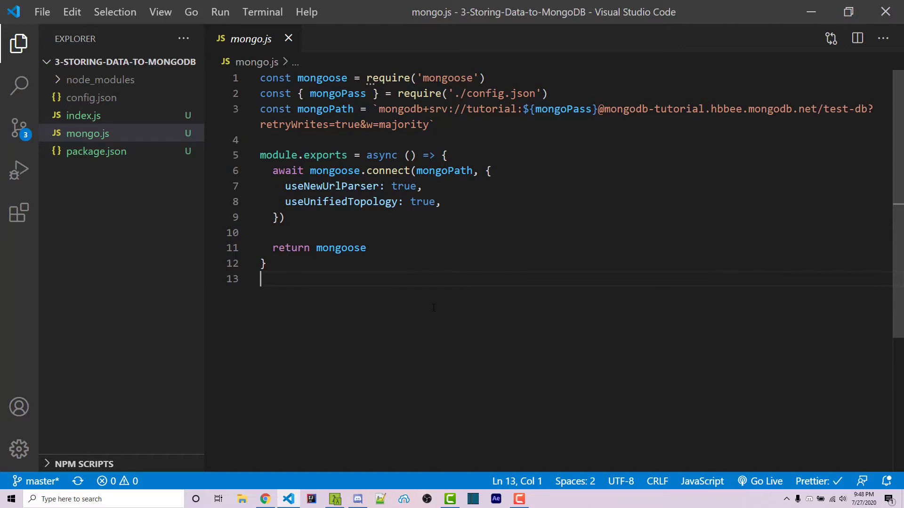
- Add a schemas folder to the project and create user-schema.js inside it
left_click(81, 117)
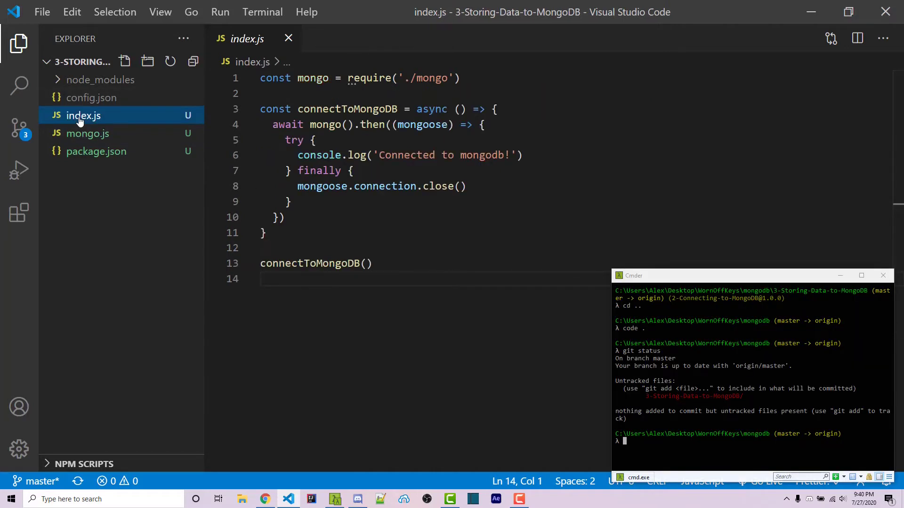
left_click(147, 62)
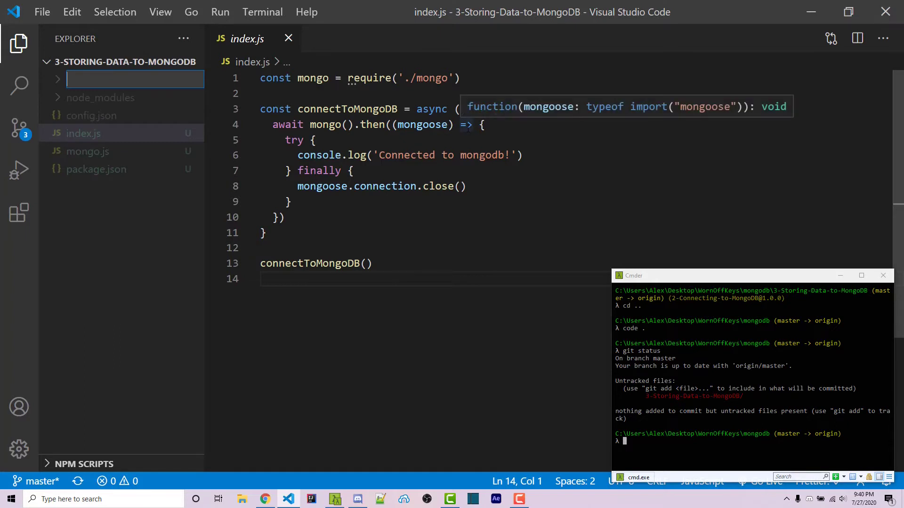
type("schemas")
key("Return")
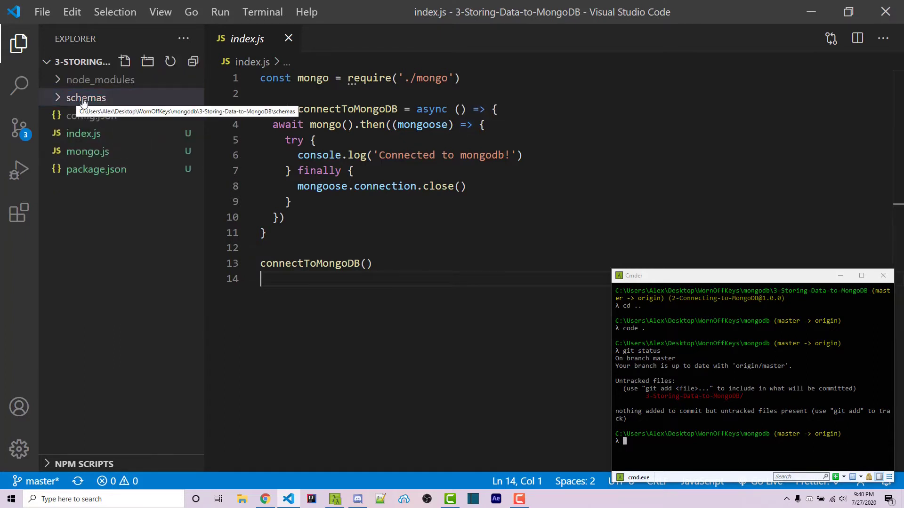
left_click(124, 63)
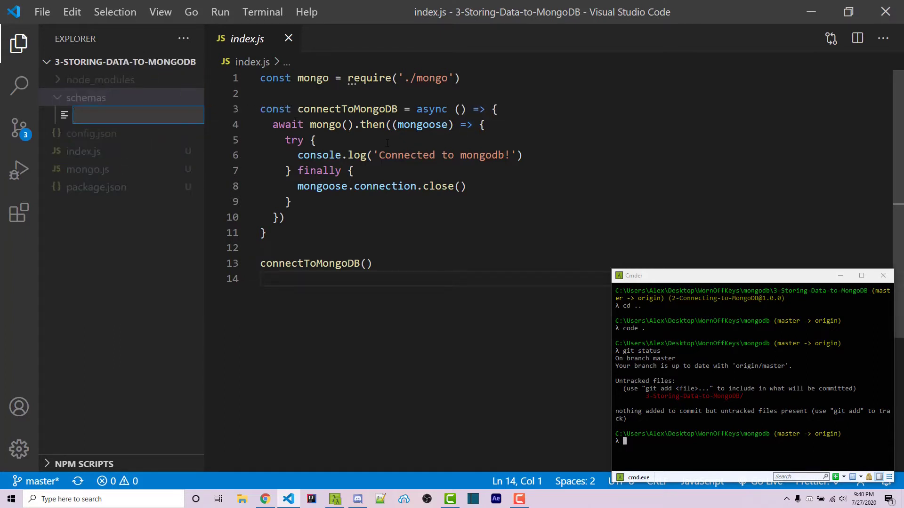
type("user-schema.js")
key("Return")
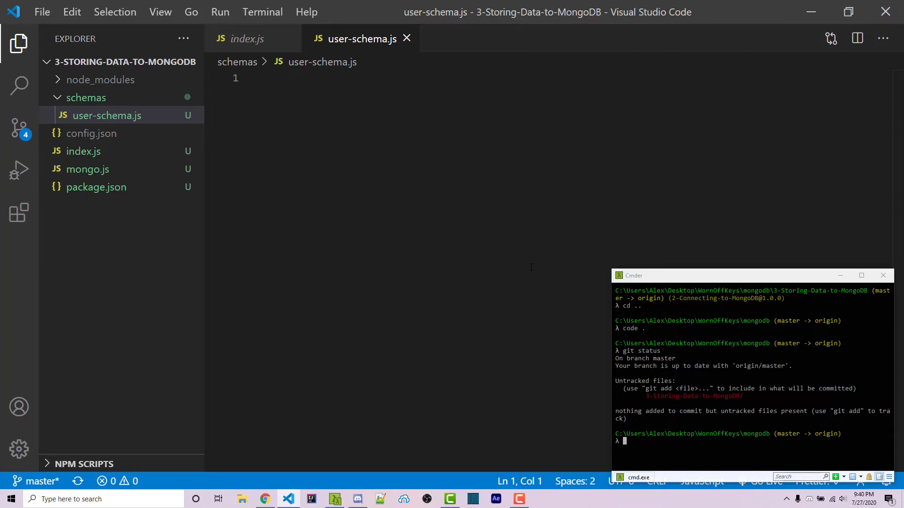
type("const mongoose = require('")
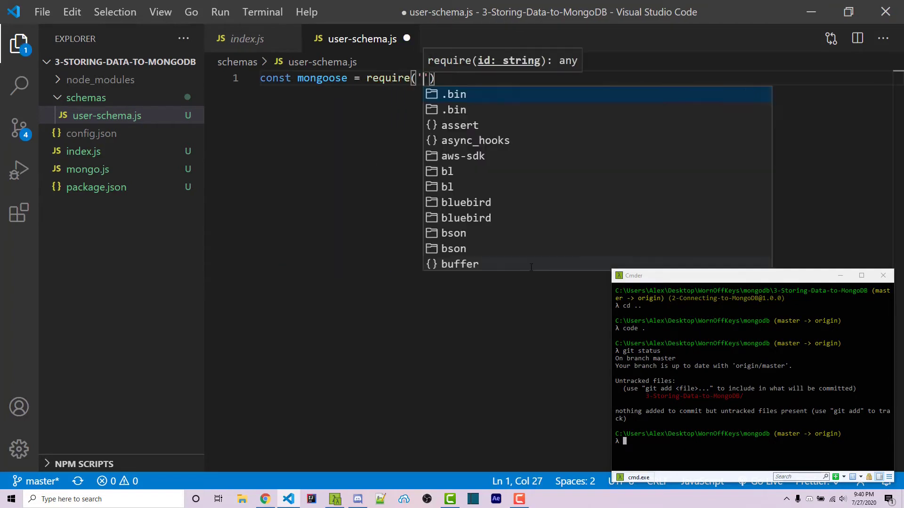
type("mongoose')")
- Define userSchema in user-schema.js with email, username and password as String fields
key("Return")
key("Return")
type("const userSchema = ")
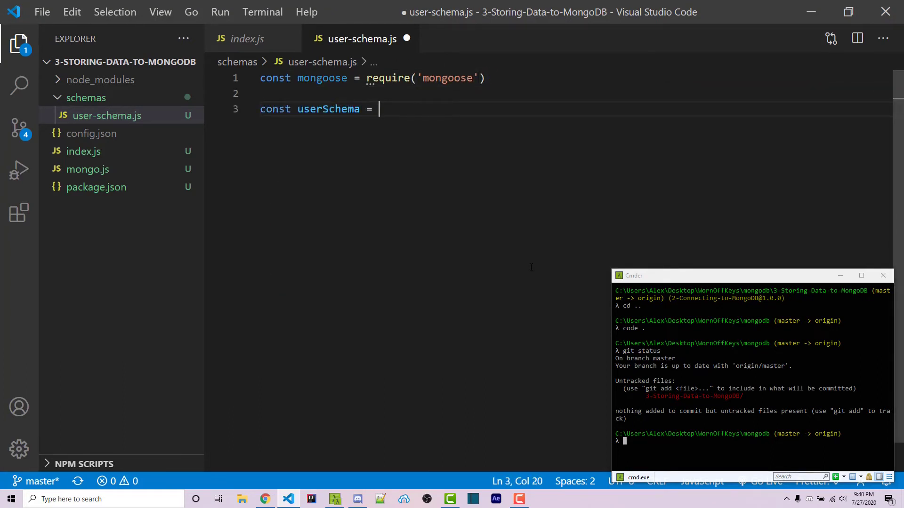
type("mongoose.Sc")
key("Return")
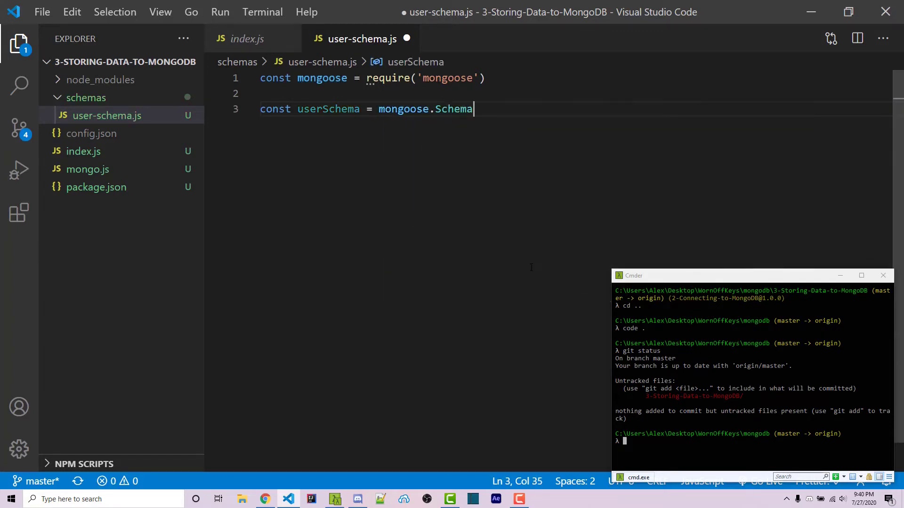
type("(")
type("{")
key("Return")
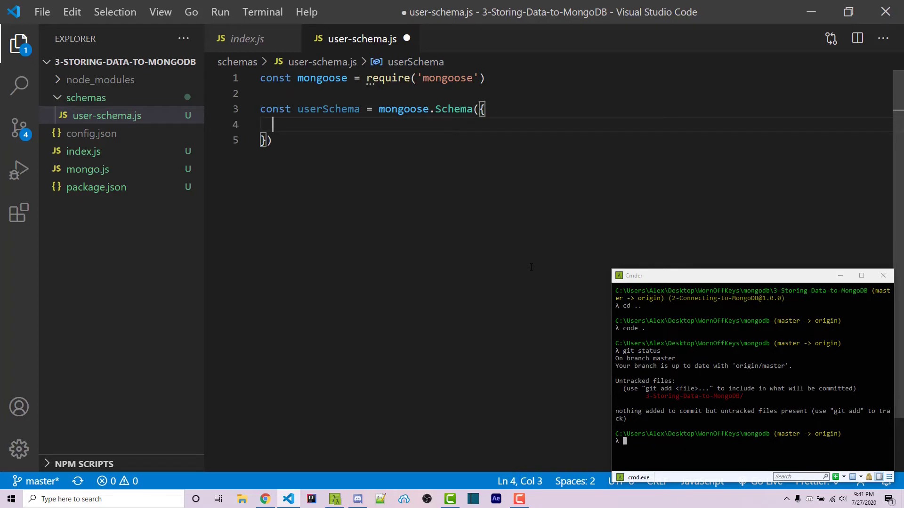
type("email: String,")
key("Return")
type("username: String")
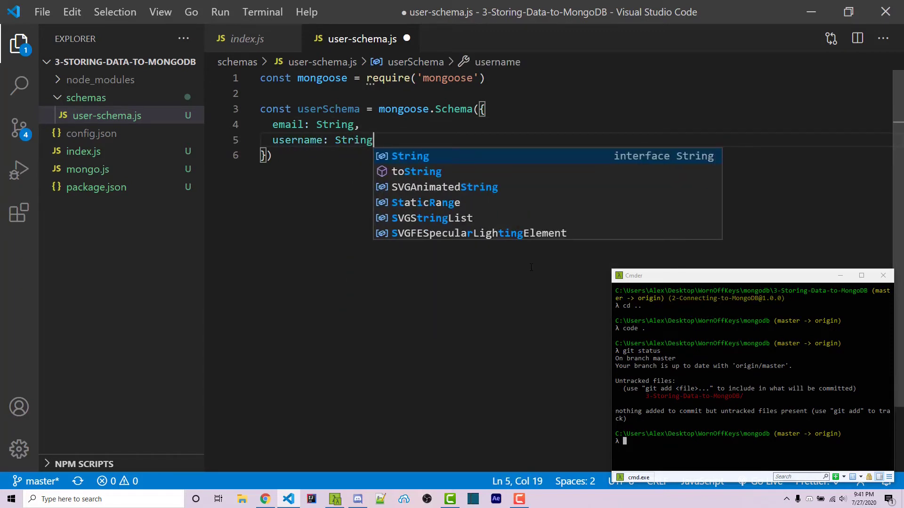
type(",")
key("Return")
type("password: String")
key("Escape")
key("shift+Up")
key("shift+Up")
key("shift+Home")
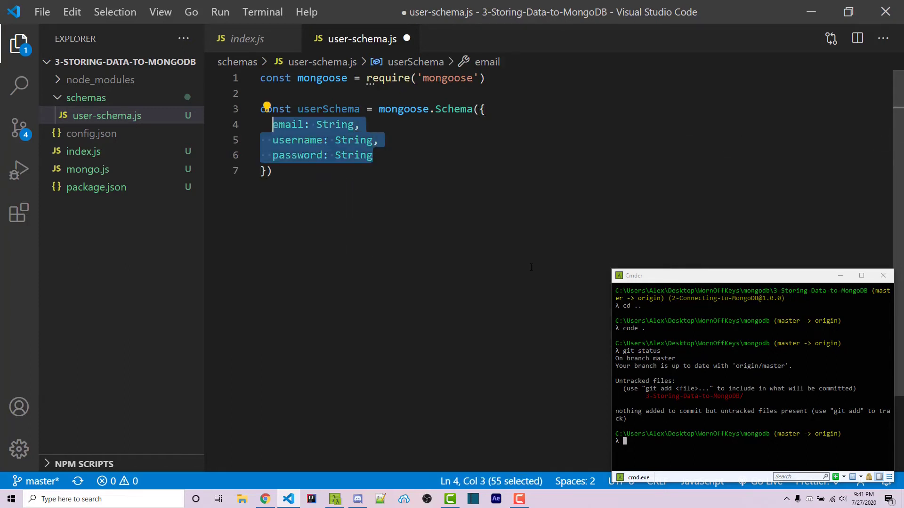
key("ctrl+End")
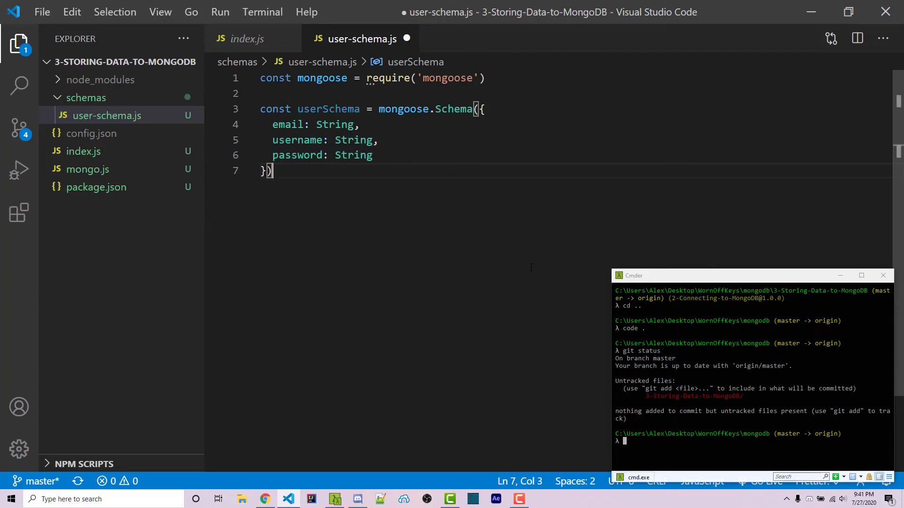
- Export userSchema as mongoose.model('users', userSchema) and save user-schema.js
key("Return")
key("Return")
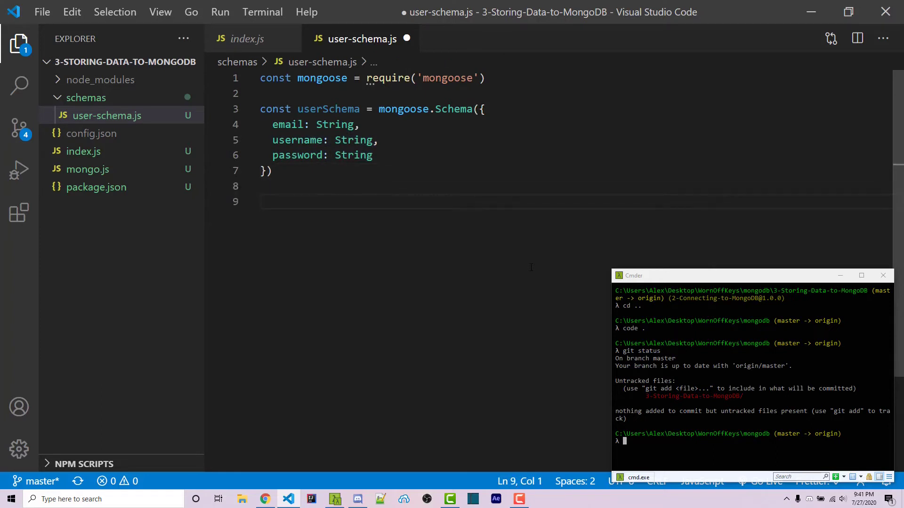
type("module.exports = ")
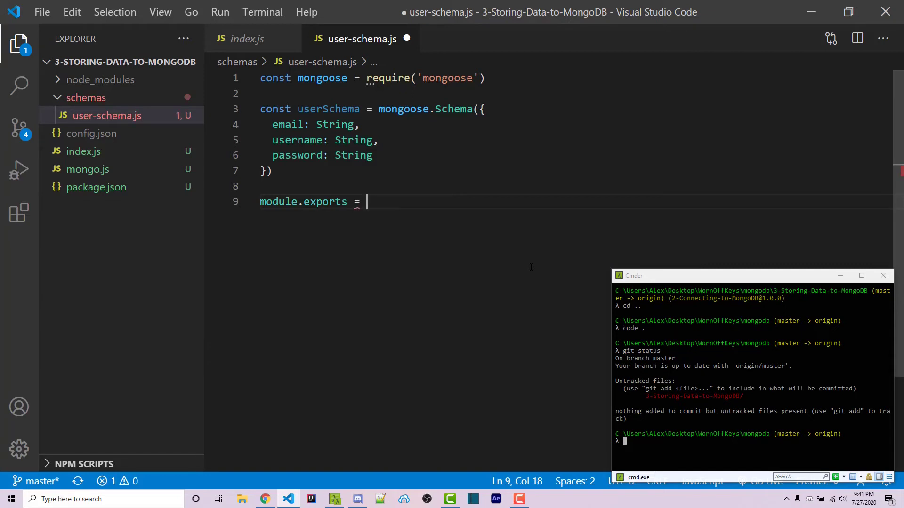
type("mongoose.model(")
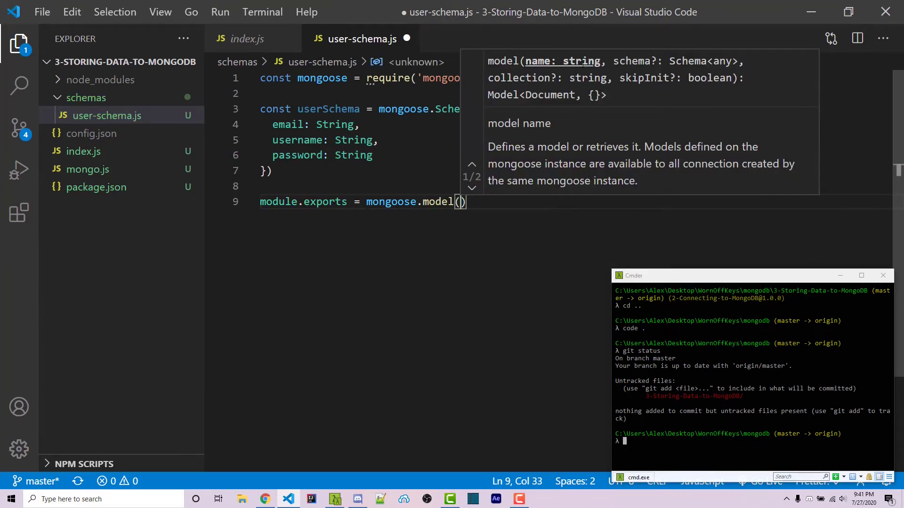
type("'users', ")
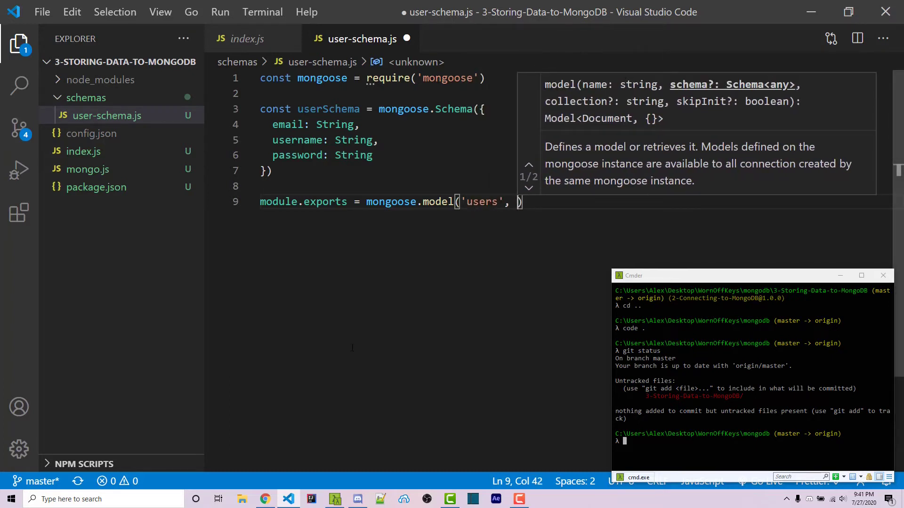
type("userScjem")
key("BackSpace")
key("BackSpace")
key("BackSpace")
type("chema)")
key("Return")
key("ctrl+s")
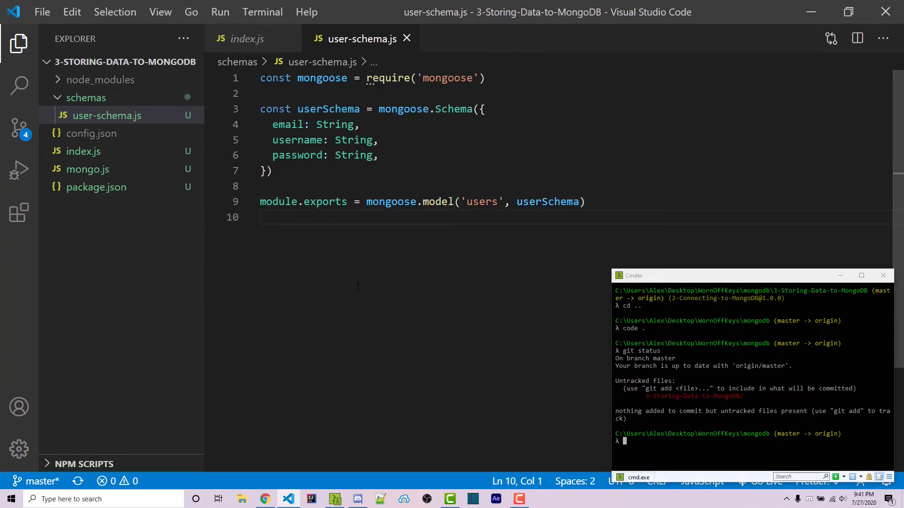
- Require './schemas/user-schema' as userSchema at the top of index.js
left_click(240, 39)
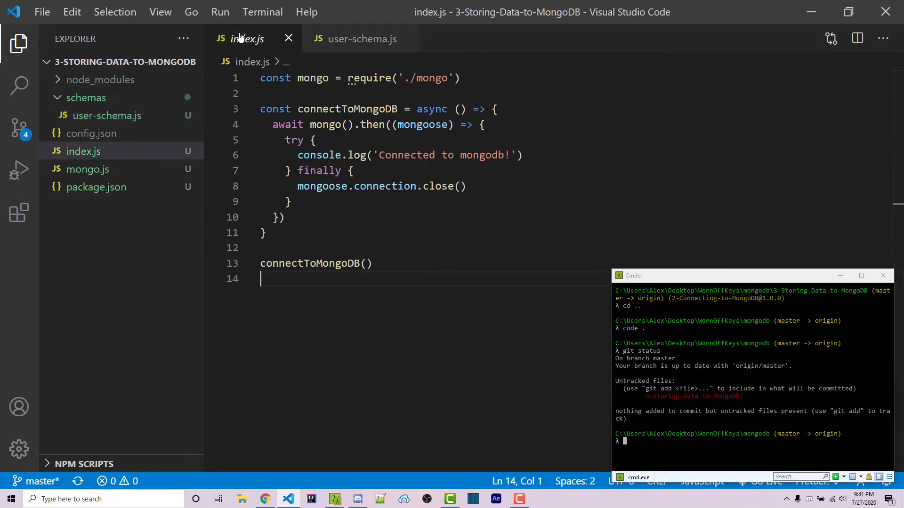
left_click(468, 82)
key("Return")
type("const userSchm")
key("BackSpace")
type("ema = require('./schemas/u")
key("Return")
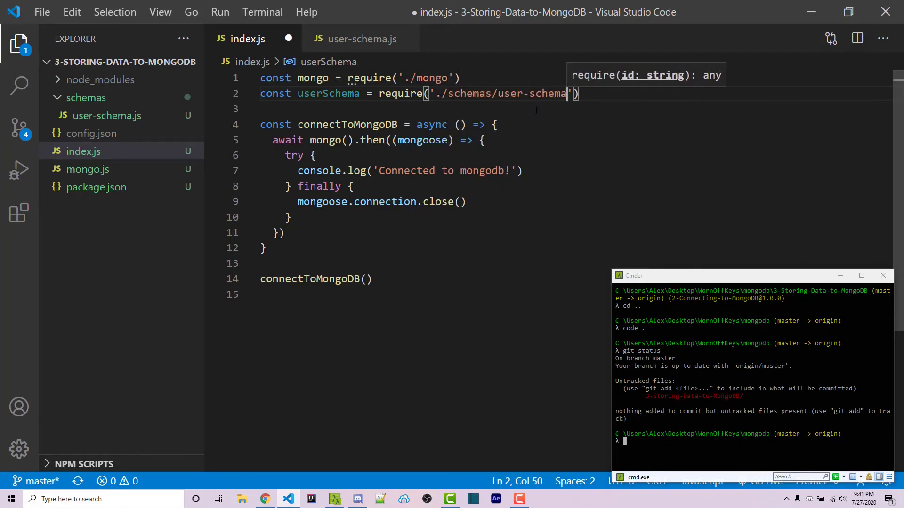
- Build a test user object with email, username Joe and a password inside the try block
key("Down")
key("Down")
key("Down")
key("Down")
key("Down")
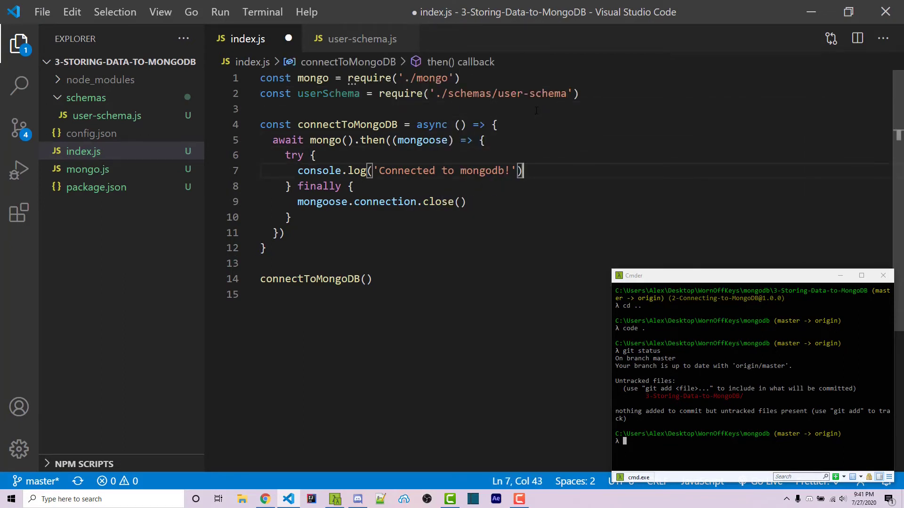
key("Return")
key("Return")
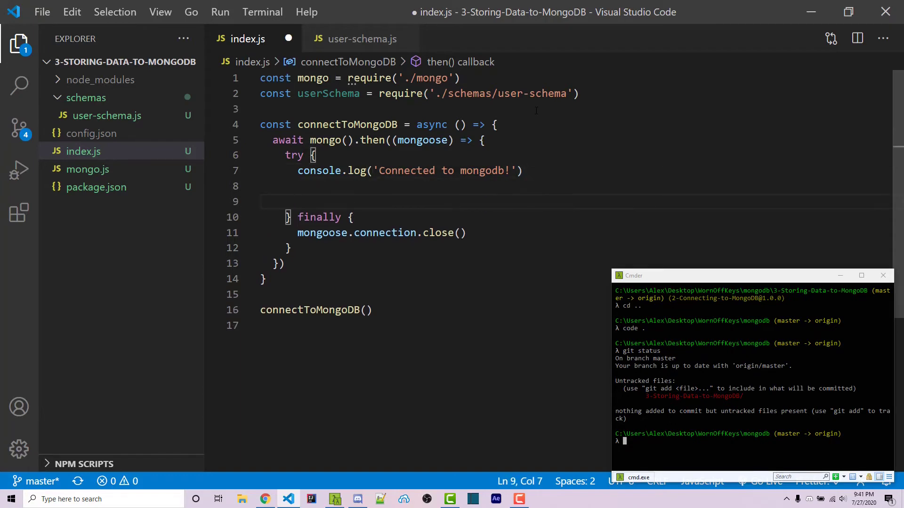
type("const user = {")
key("Return")
type("email: 'test@email.com',")
key("Return")
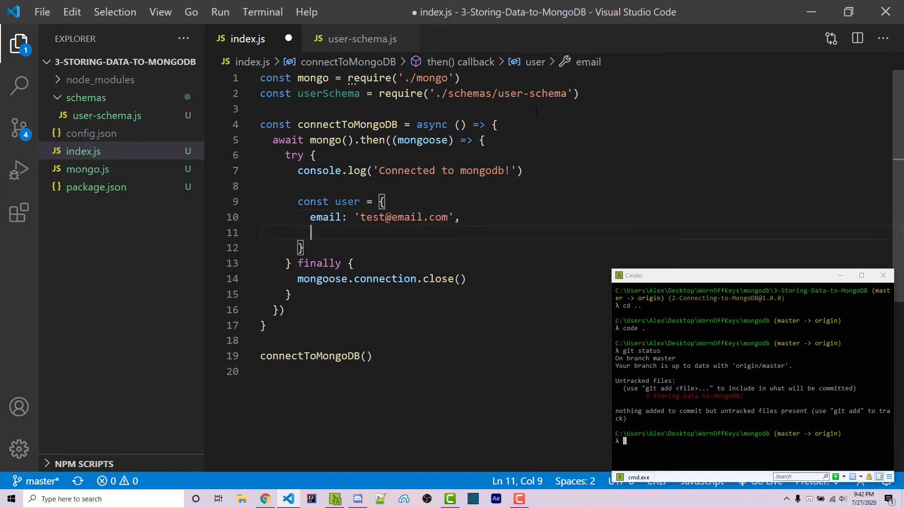
type("username: 'Joe")
key("Return")
type("password: 'Password1!")
key("Down")
key("shift+Up")
key("shift+Up")
key("shift+Up")
key("shift+Up")
key("shift+Down")
key("shift+Down")
key("shift+Down")
key("shift+Up")
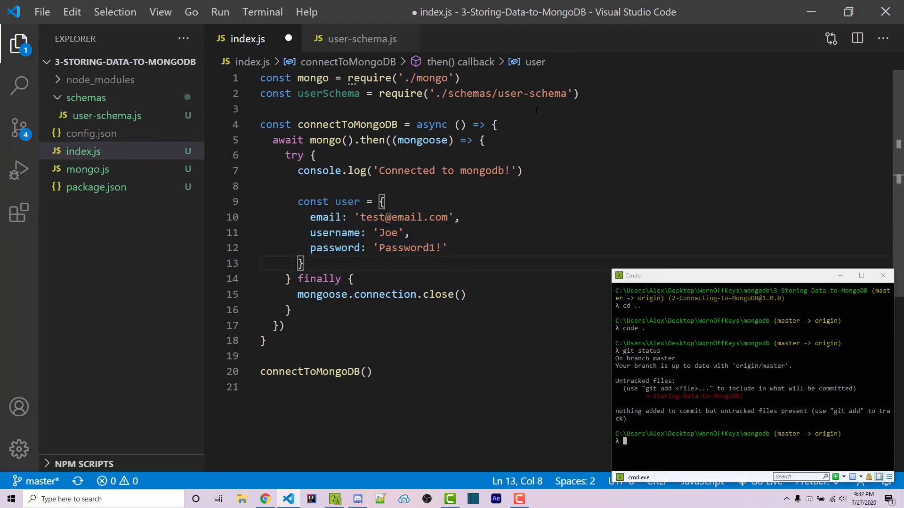
- Add await new userSchema(user).save() below the user object
key("Return")
key("Return")
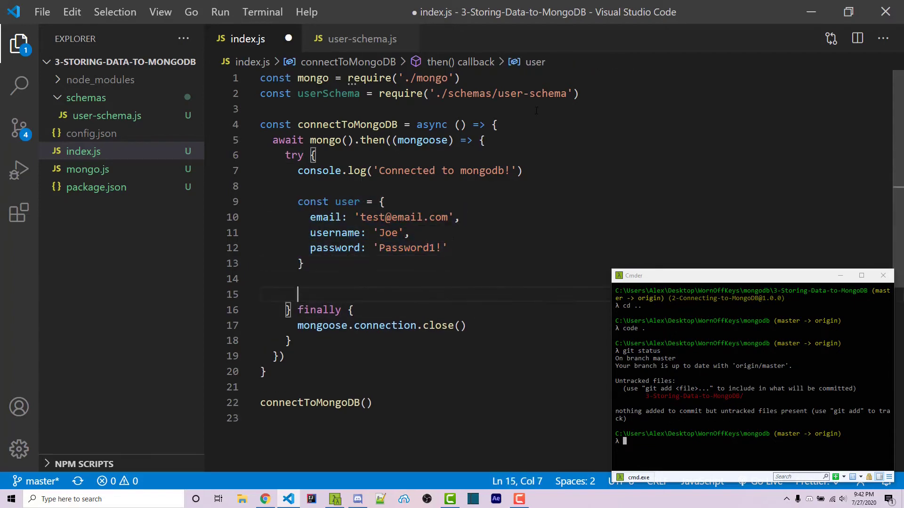
type("await new userSchema(user).save()")
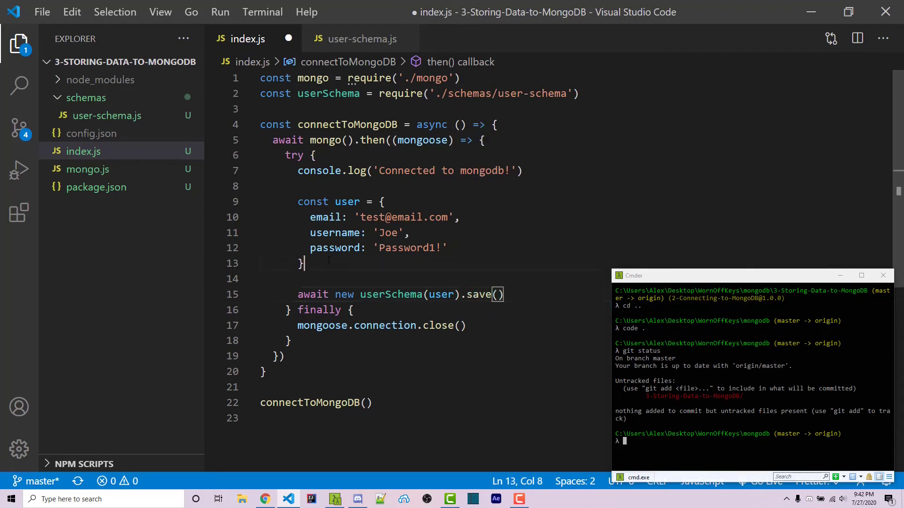
left_click_drag(311, 264, 297, 202)
left_click(360, 277)
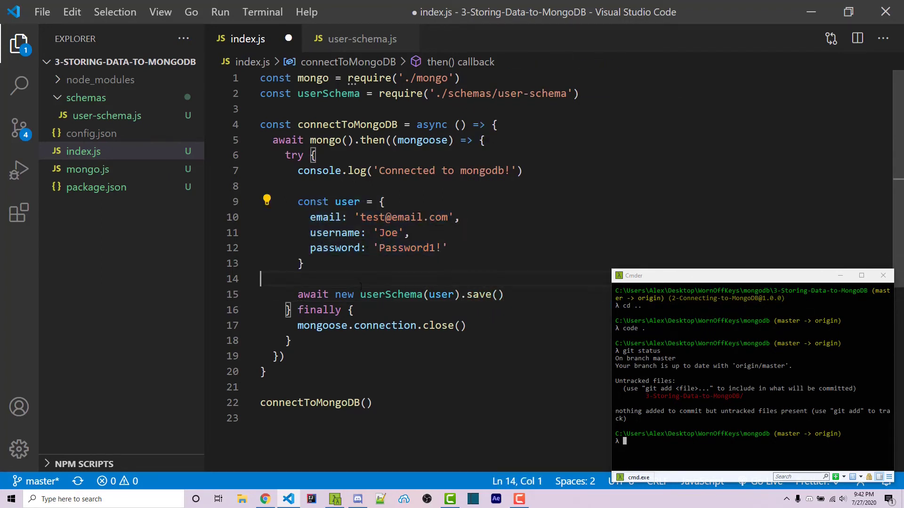
- Save index.js and run node index.js in Cmder, which fails with an await syntax error
key("ctrl+s")
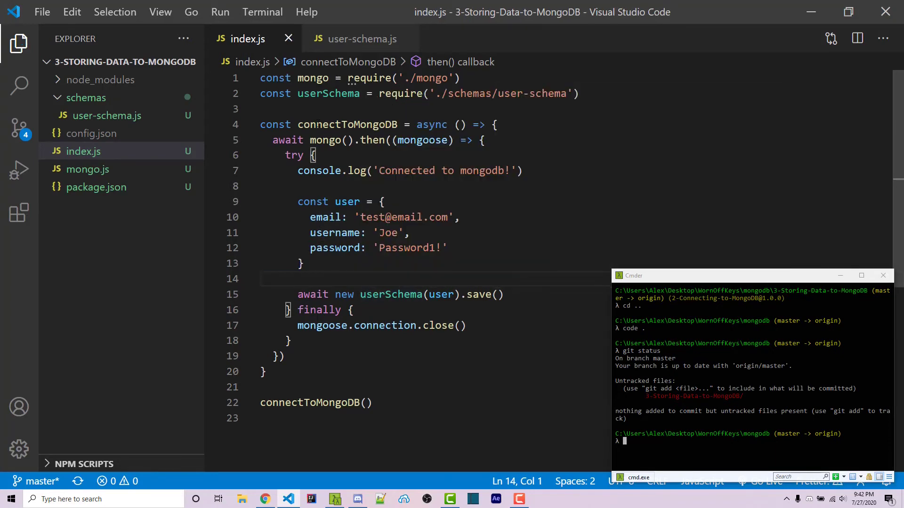
left_click(698, 368)
key("ctrl+l")
type("cd 3")
key("Tab")
key("Return")
type("node index.js")
key("Return")
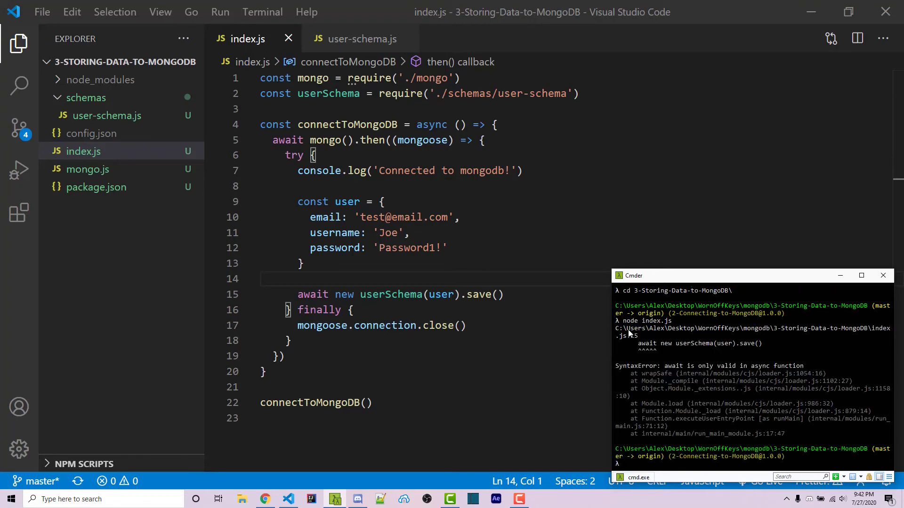
- Make the line-5 then callback async, save, and rerun node index.js
left_click(391, 139)
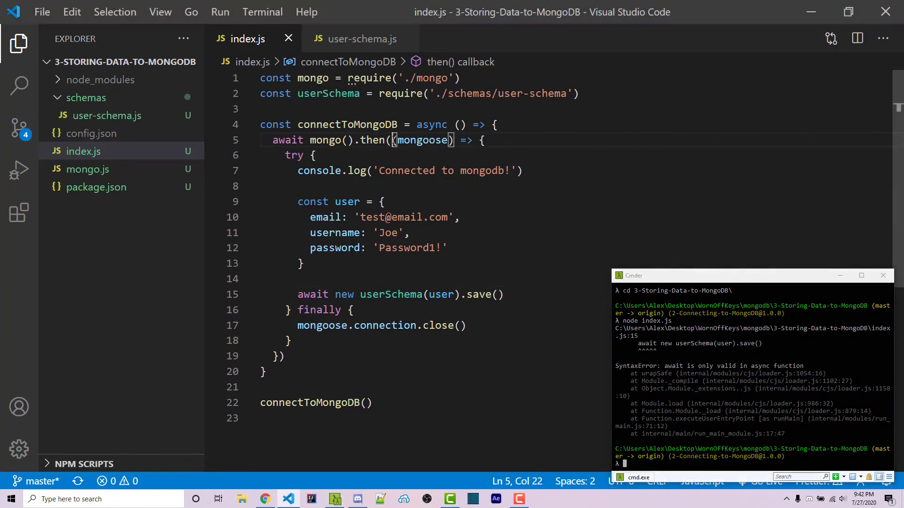
type("async")
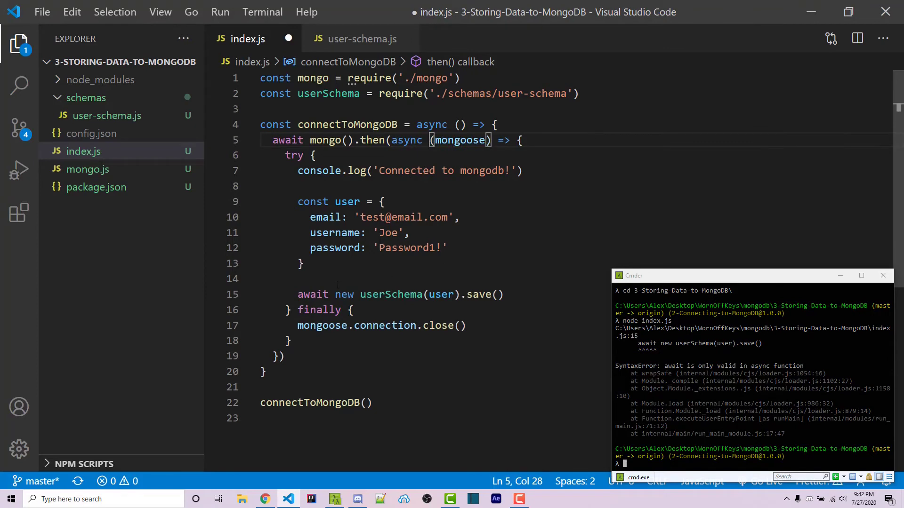
key("ctrl+s")
left_click(707, 389)
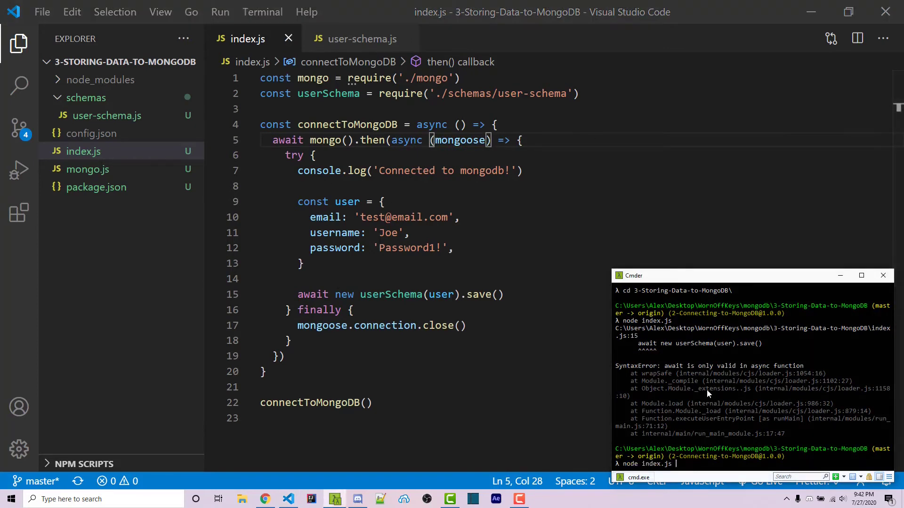
key("Up")
key("Return")
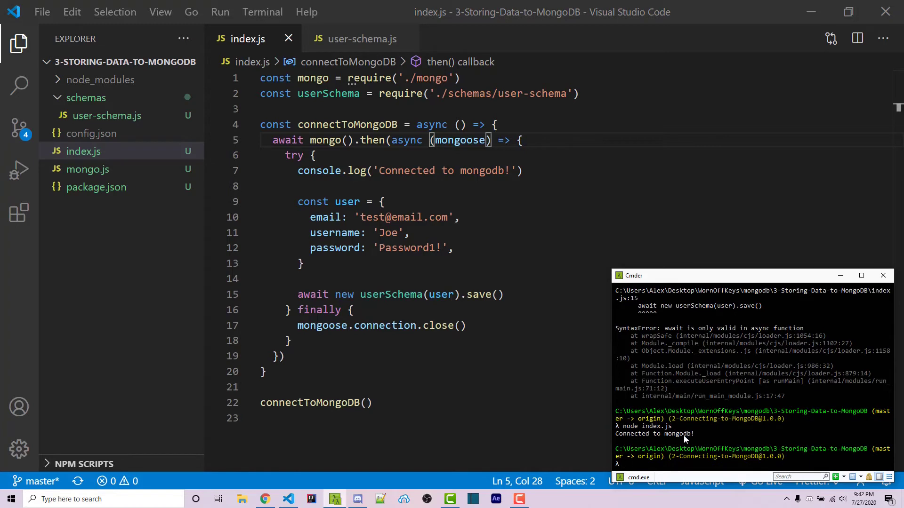
left_click(271, 499)
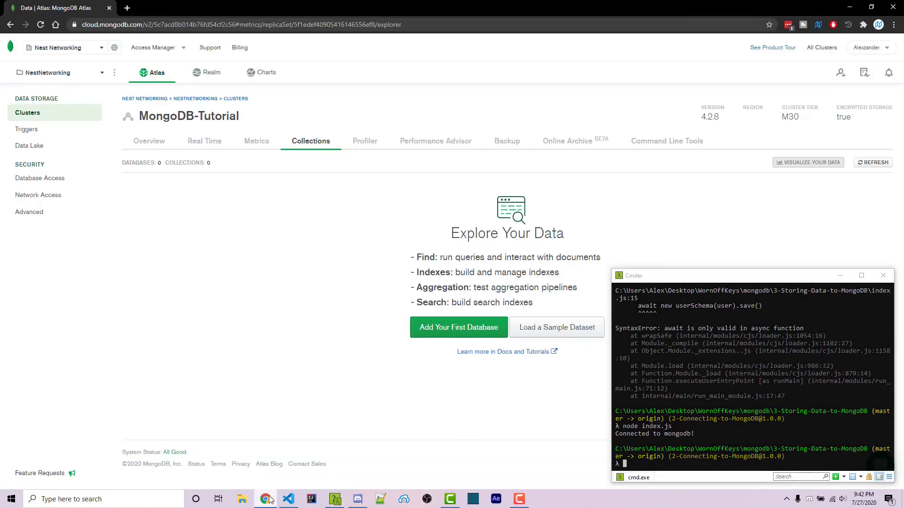
left_click(874, 164)
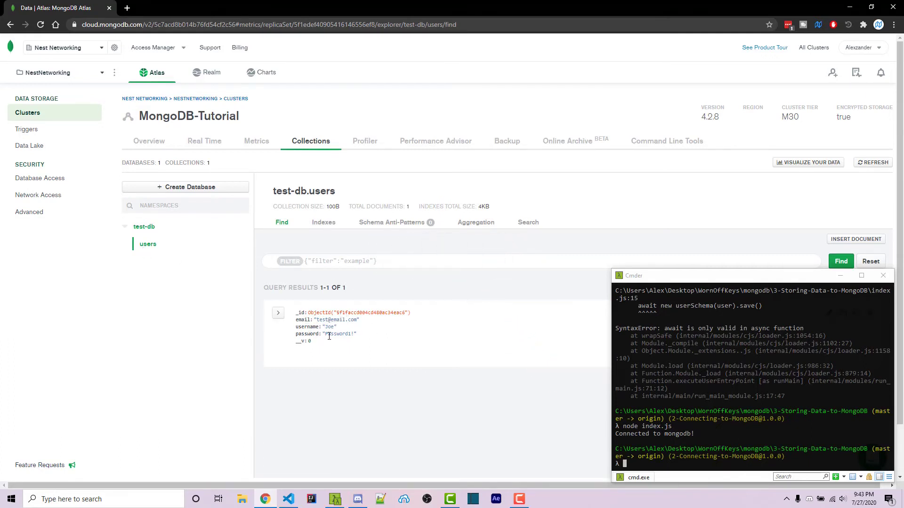
- Comment out the password line in index.js, save it, and rerun node index.js
left_click(288, 500)
left_click(468, 248)
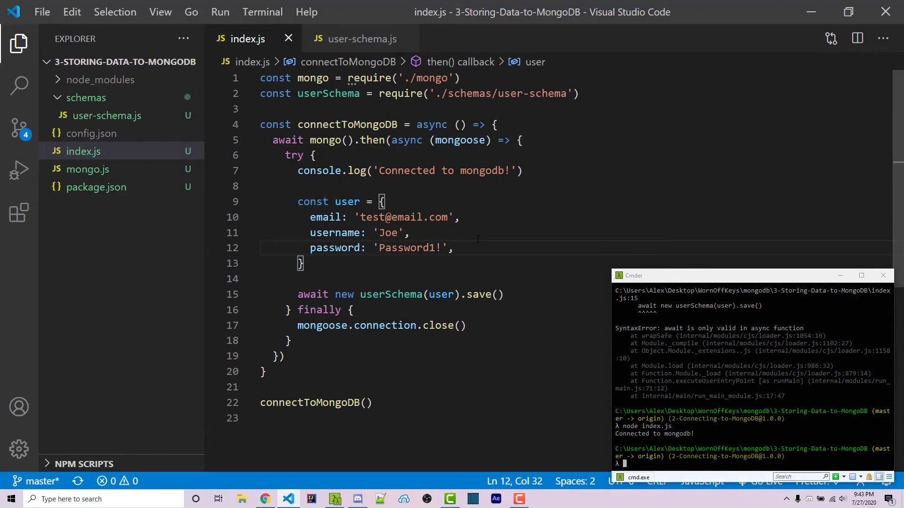
key("ctrl+slash")
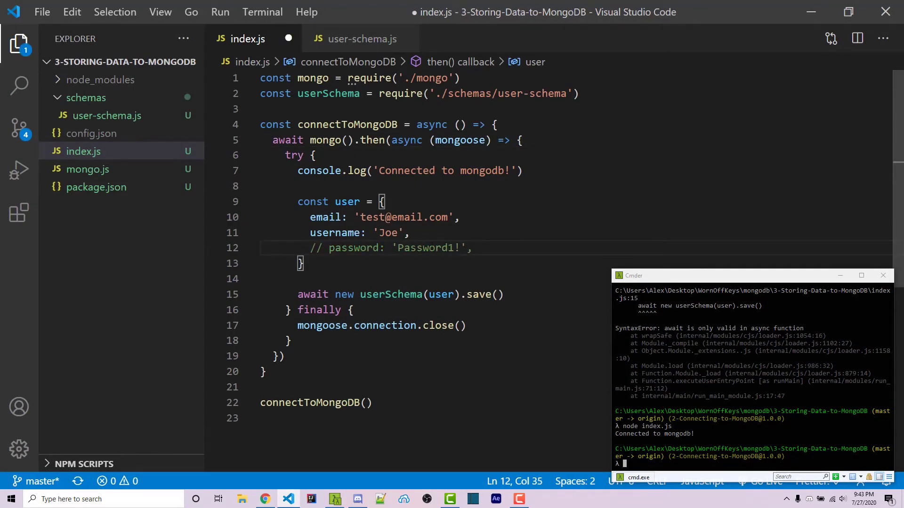
key("ctrl+s")
left_click(709, 397)
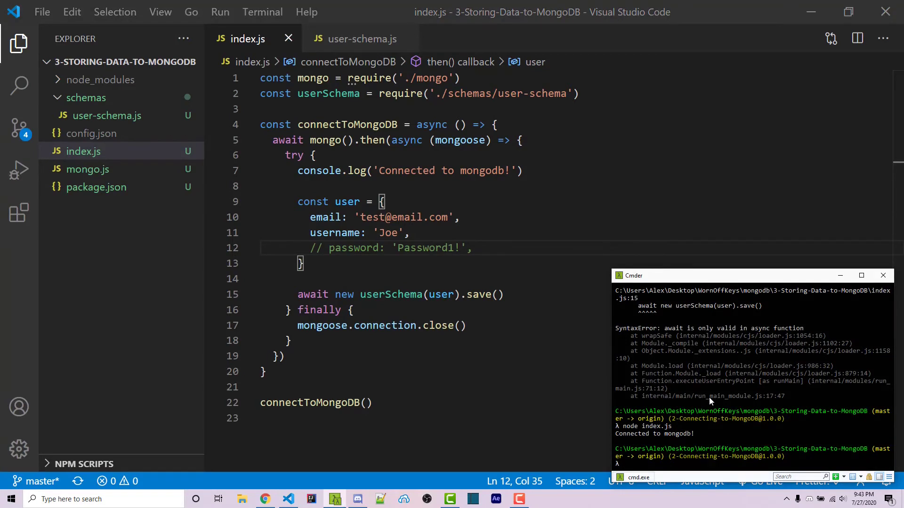
type("node index.js")
key("Return")
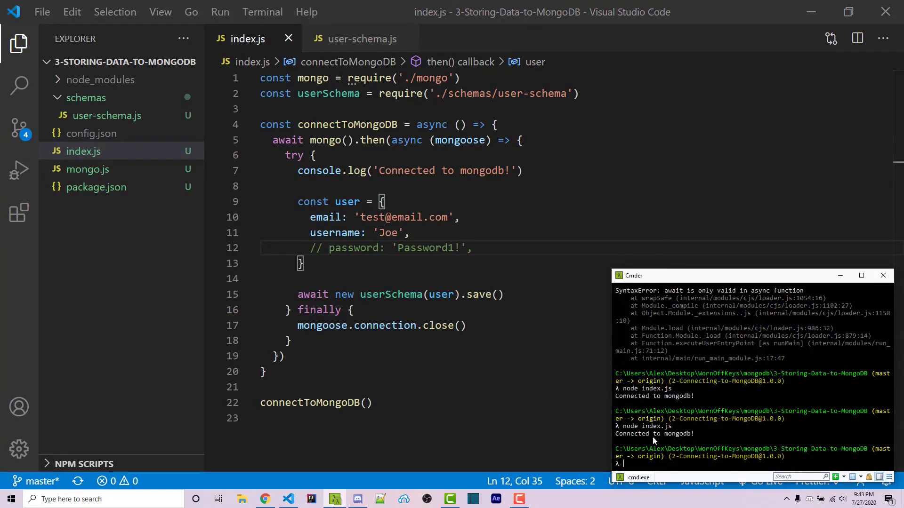
- Refresh Atlas to reveal a second Joe document without a password, then return to VS Code
left_click(265, 499)
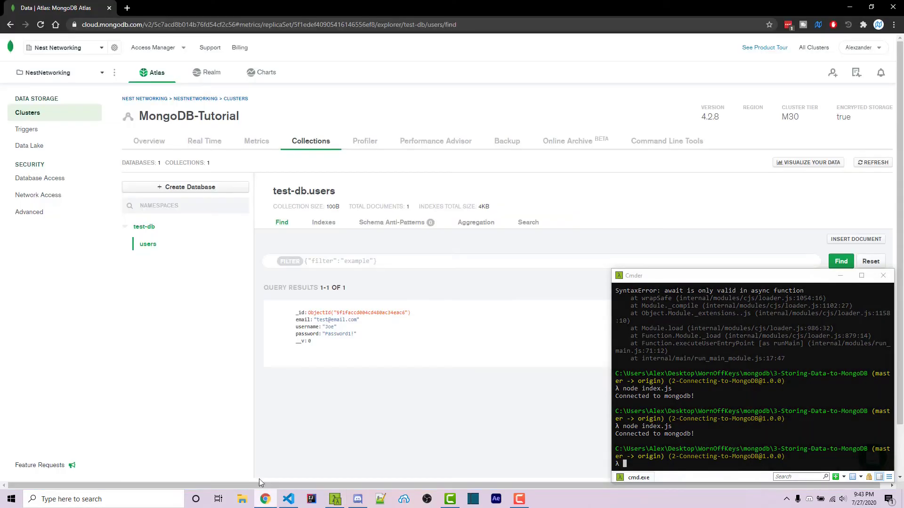
left_click(878, 165)
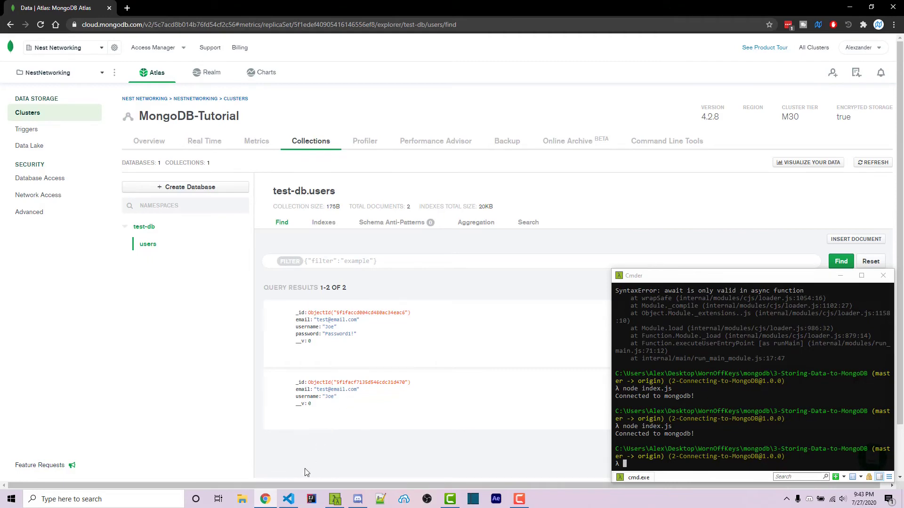
left_click(288, 499)
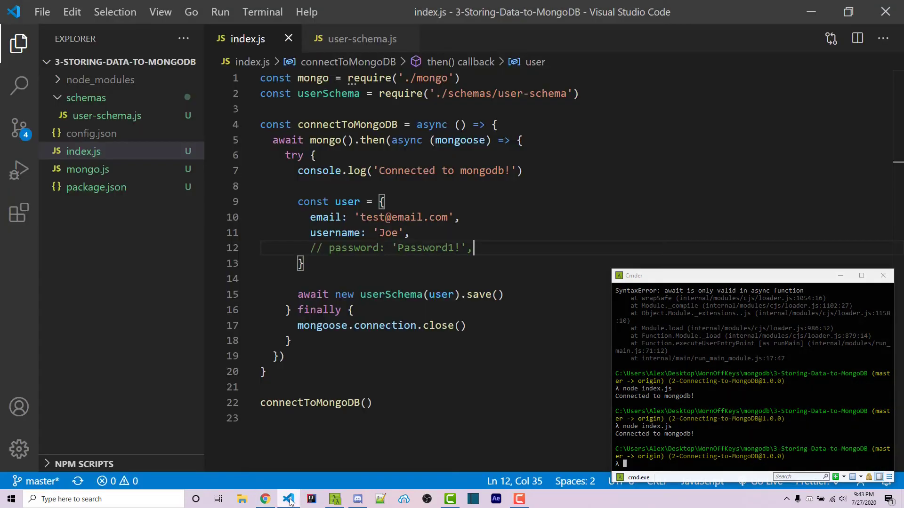
- Change the password field to { type: String, required: true } in user-schema.js
left_click(355, 38)
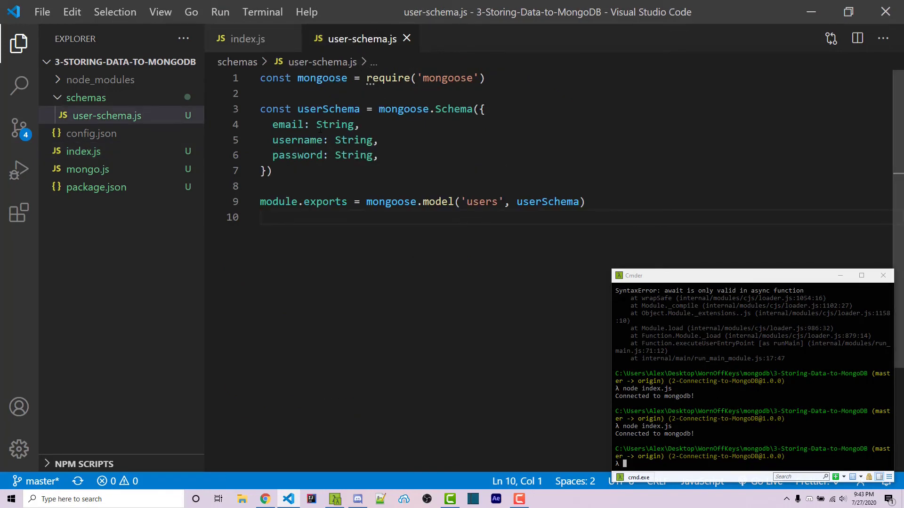
double_click(353, 155)
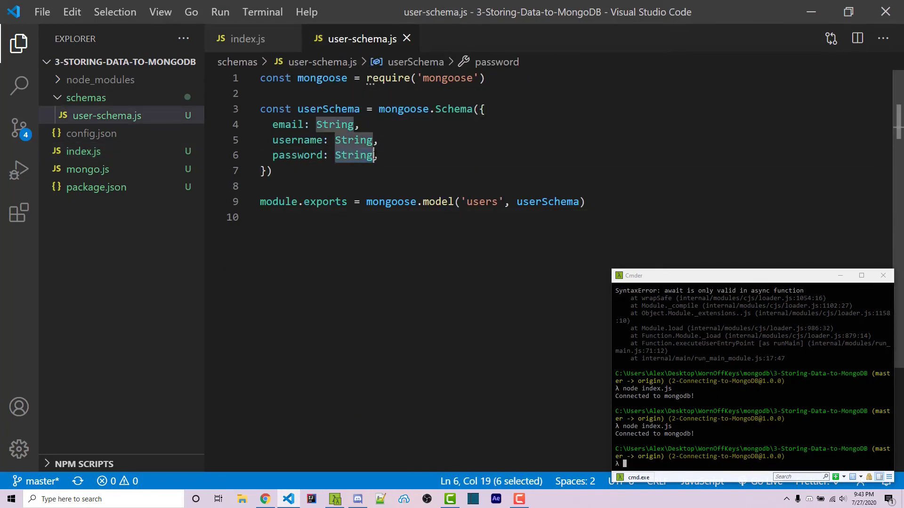
key("BackSpace")
type("{")
key("Return")
type("type: String,")
key("Return")
type("required: true")
key("Escape")
- Make the username field a required String in the same way
key("Up")
key("Up")
key("Up")
key("ctrl+shift+Left")
type("{")
key("Return")
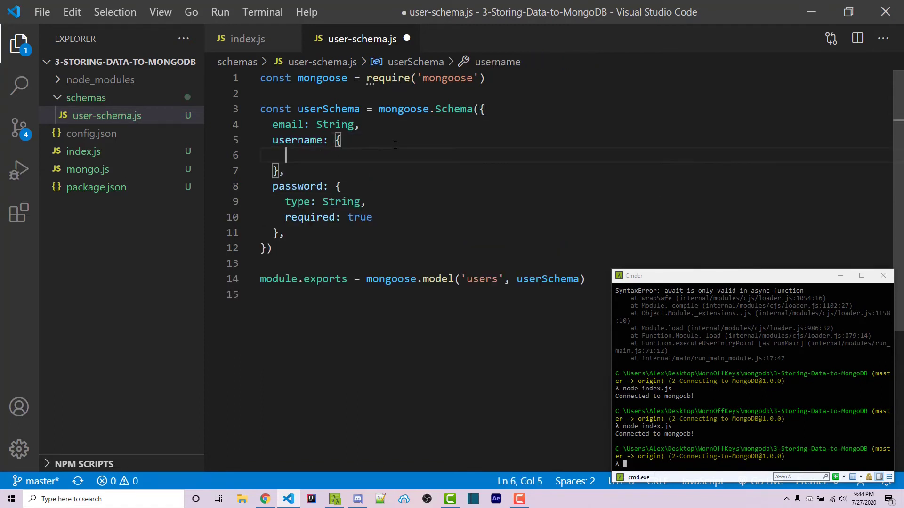
type("type: String,")
key("Return")
type("required: true")
key("Escape")
- Make the email field a required String in the same way
key("Up")
key("Up")
key("Up")
key("Left")
key("ctrl+shift+Left")
type("{")
key("Return")
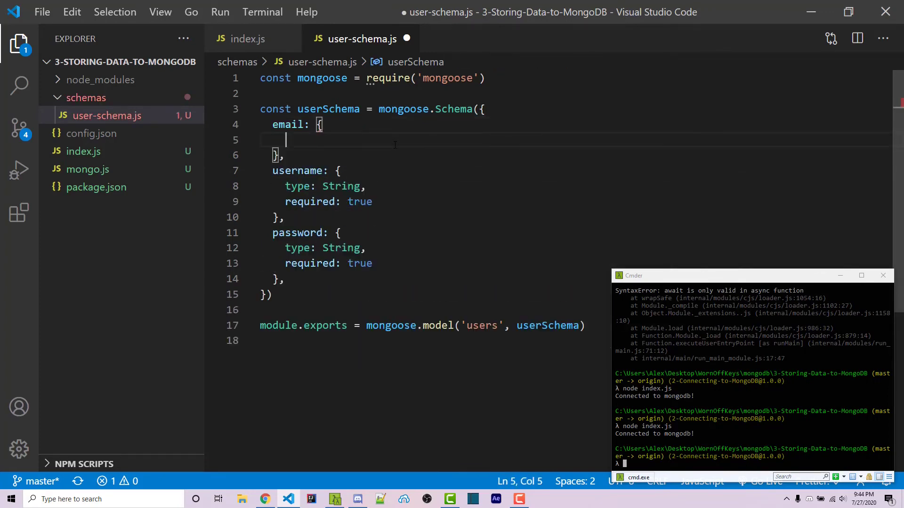
type("type: String,")
key("Return")
type("req")
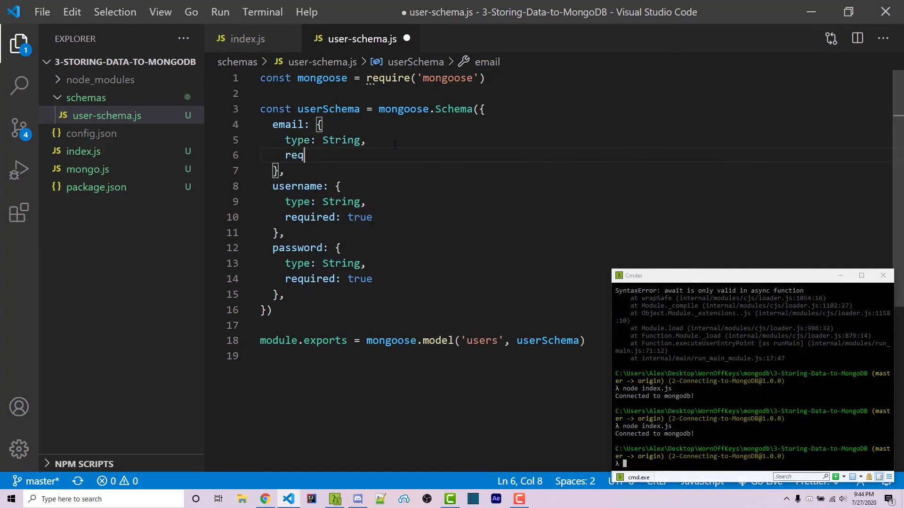
type("uired: true")
key("Escape")
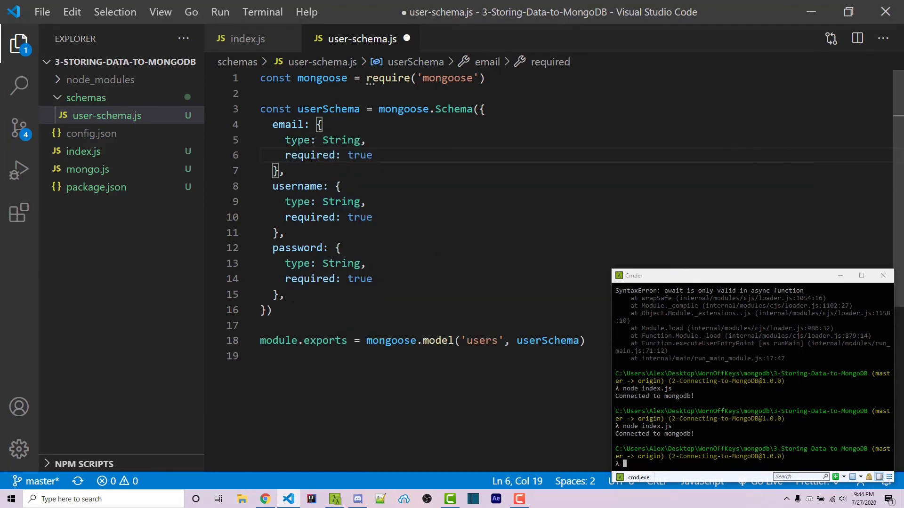
- Add const reqString = { type: String, required: true } below the mongoose import
left_click(492, 85)
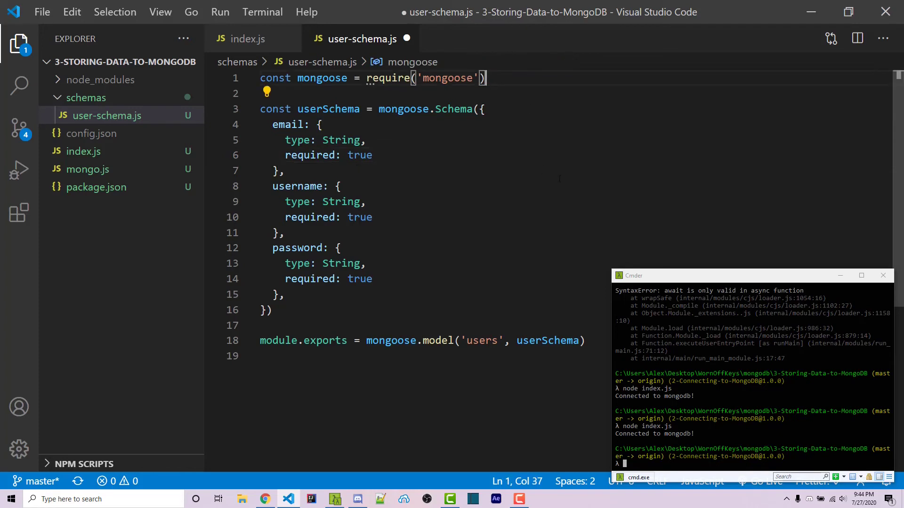
key("Return")
key("Return")
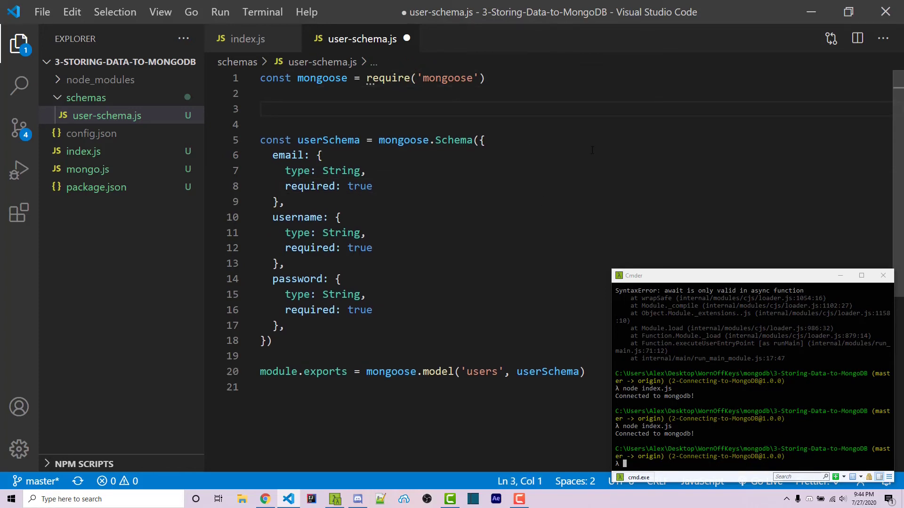
type("const ")
type("reqString = {")
key("Return")
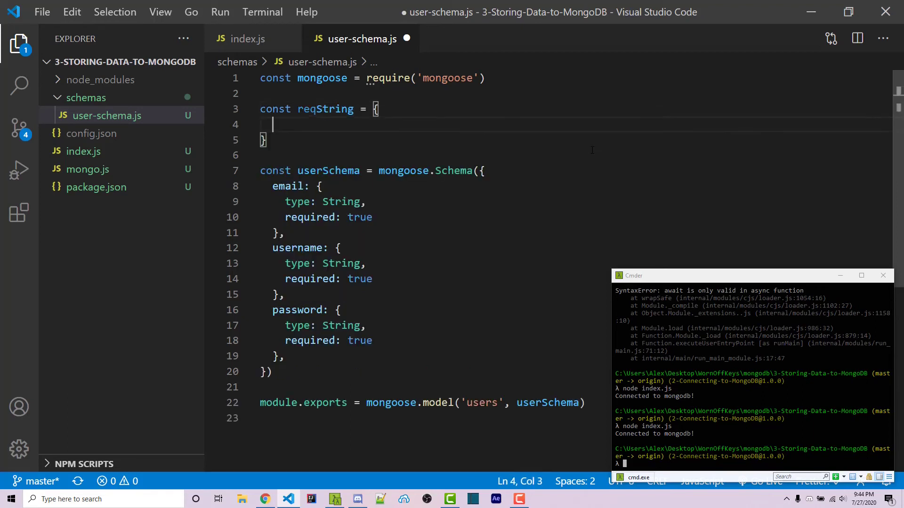
type("type: String,")
key("Return")
type("required: true")
key("Escape")
- Replace the email, username and password option objects with reqString
left_click_drag(313, 202, 279, 248)
type("req,")
key("Tab")
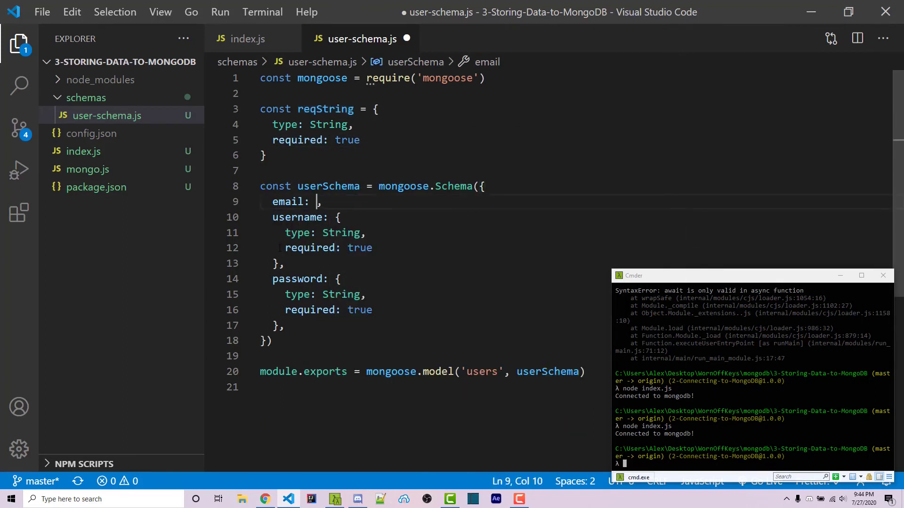
key("Down")
key("Left")
key("shift+Down")
key("shift+Down")
key("shift+Down")
key("shift+Left")
key("shift+Left")
type("req")
key("Tab")
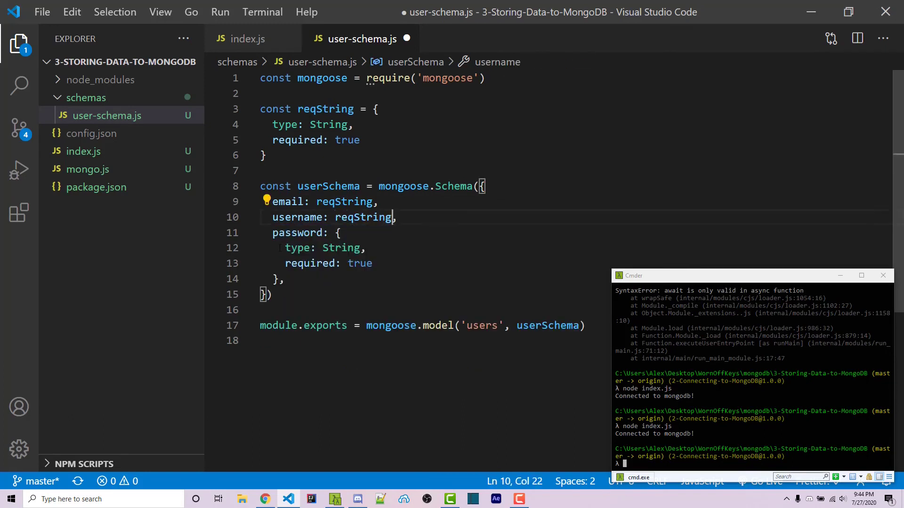
key("Down")
key("Down")
key("Up")
key("Left")
key("shift+Down")
key("shift+Down")
key("shift+Down")
key("shift+Left")
type("req")
key("Tab")
key("Down")
key("Down")
key("Down")
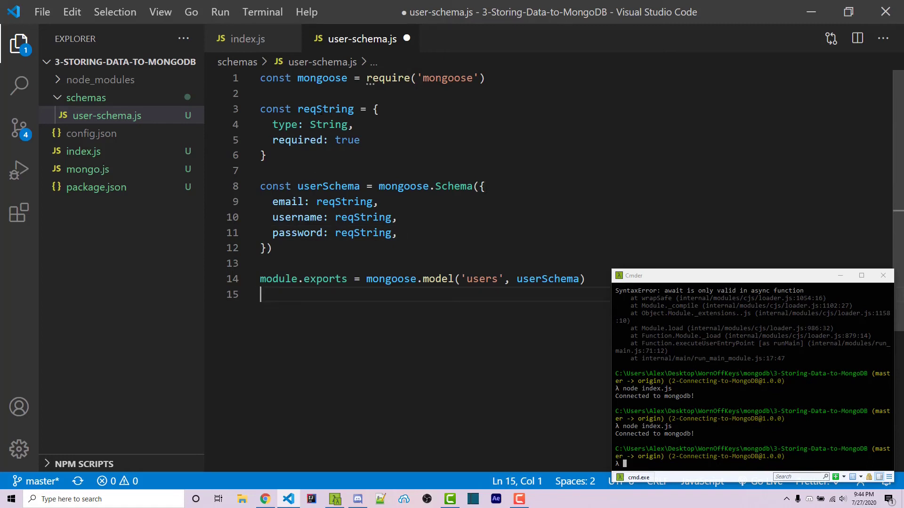
- Save user-schema.js and return to index.js
double_click(321, 110)
key("ctrl+End")
key("ctrl+s")
left_click(253, 41)
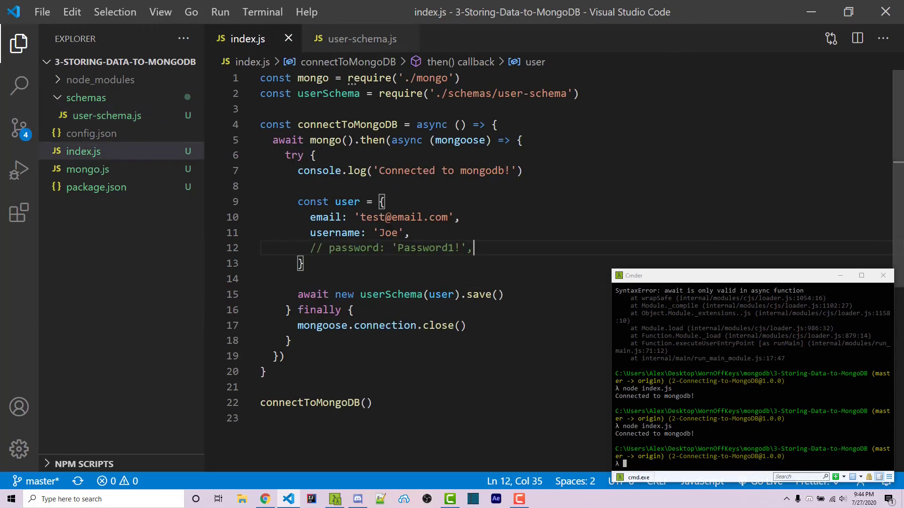
- Run node index.js, hit 'password is required', uncomment the password line, and rerun it
left_click(700, 372)
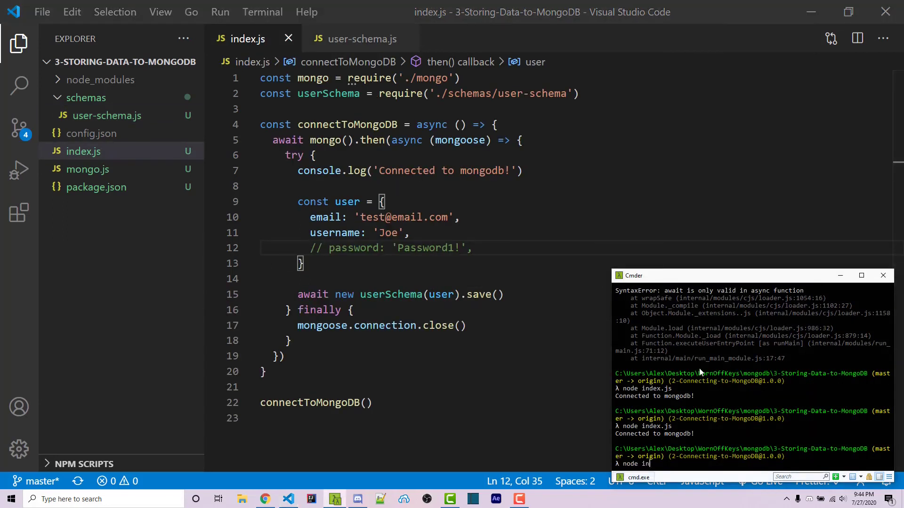
key("Return")
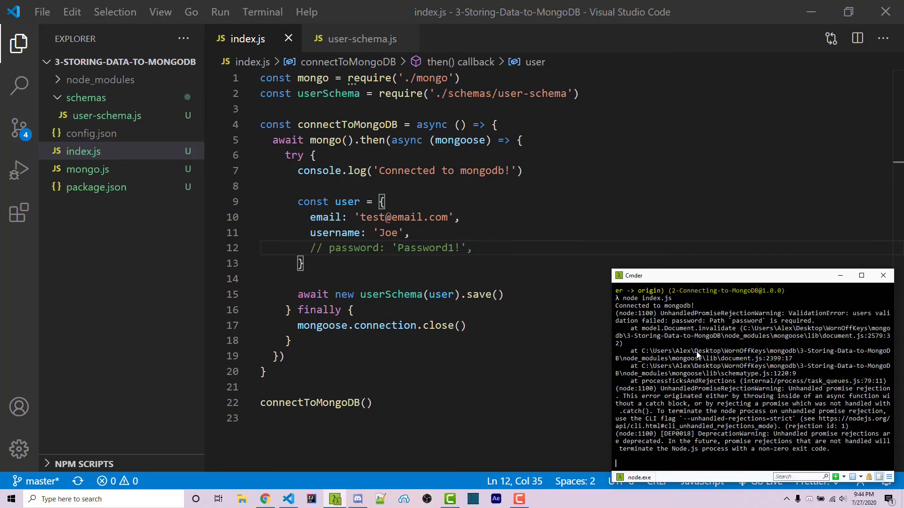
scroll(814, 367, "up", 2)
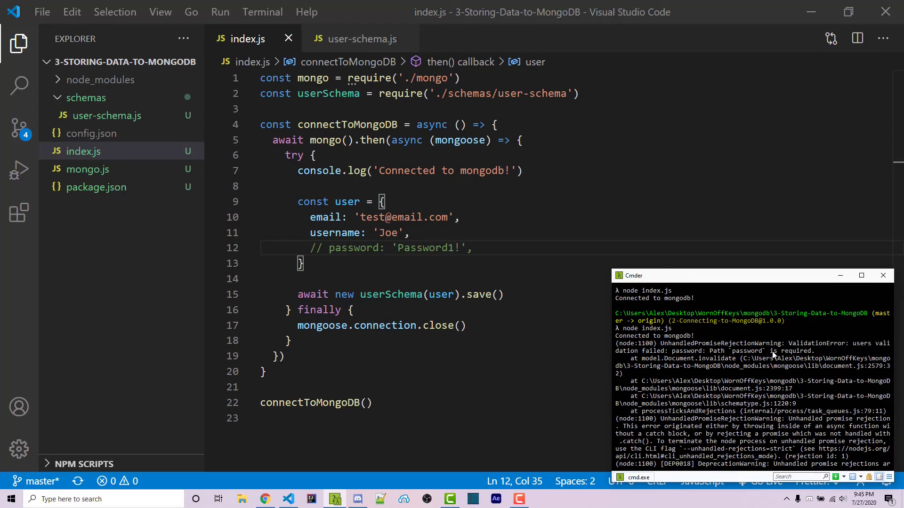
left_click(514, 247)
key("ctrl+slash")
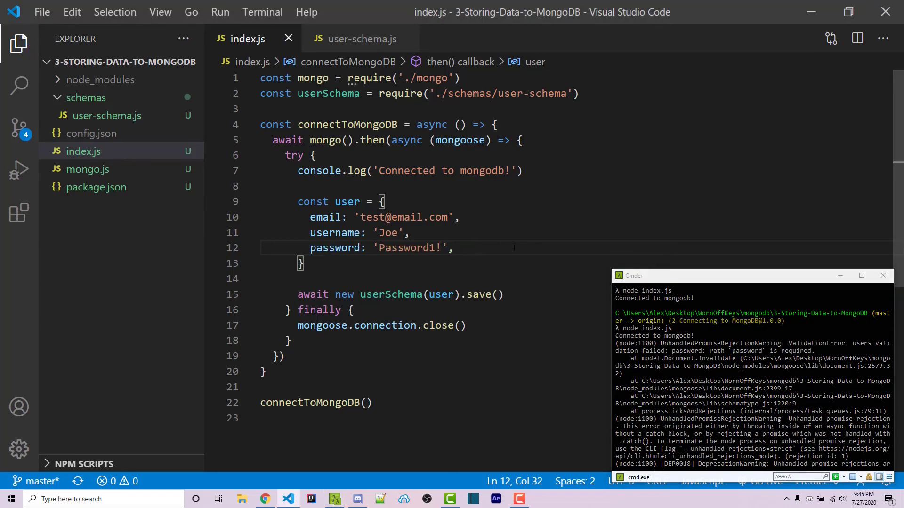
left_click(707, 377)
type("n")
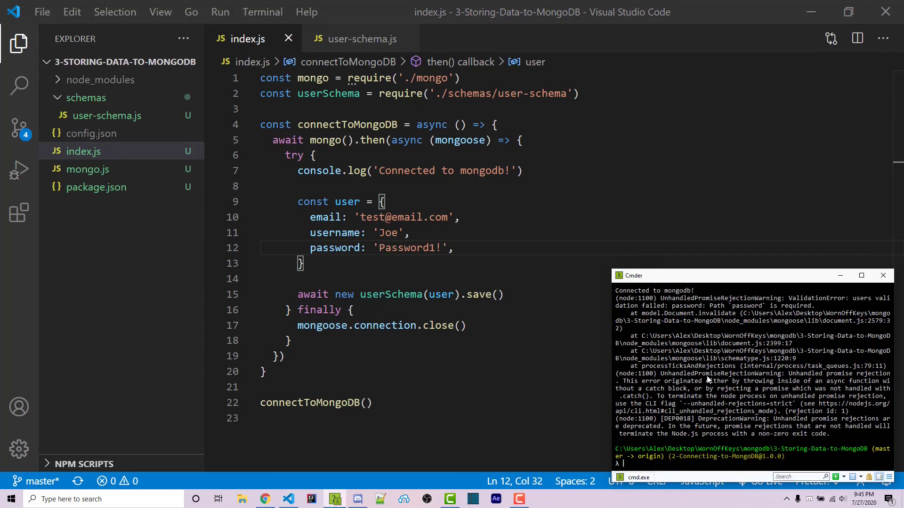
type("ode index.js")
key("Return")
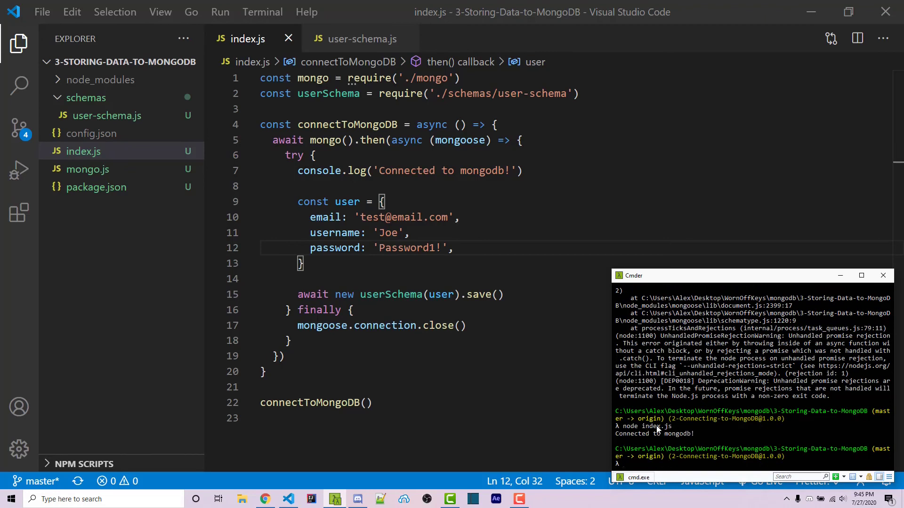
left_click(265, 499)
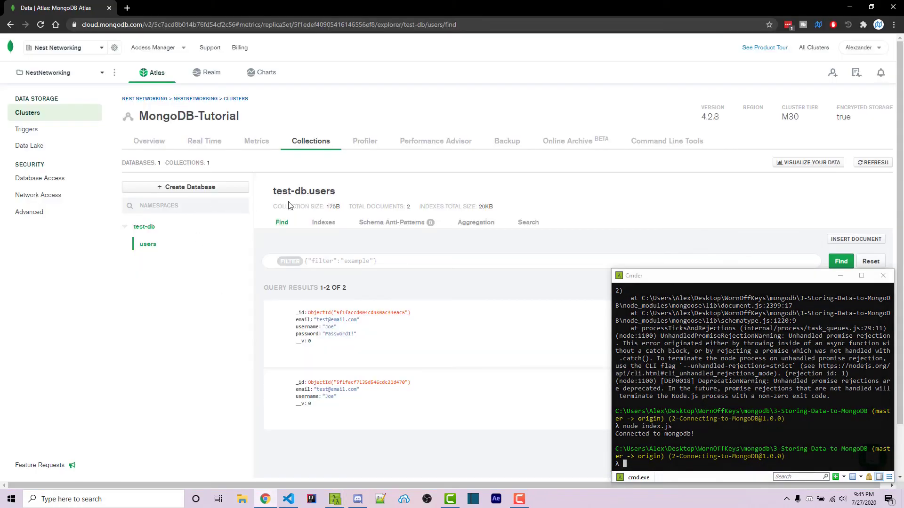
left_click(869, 162)
left_click(840, 278)
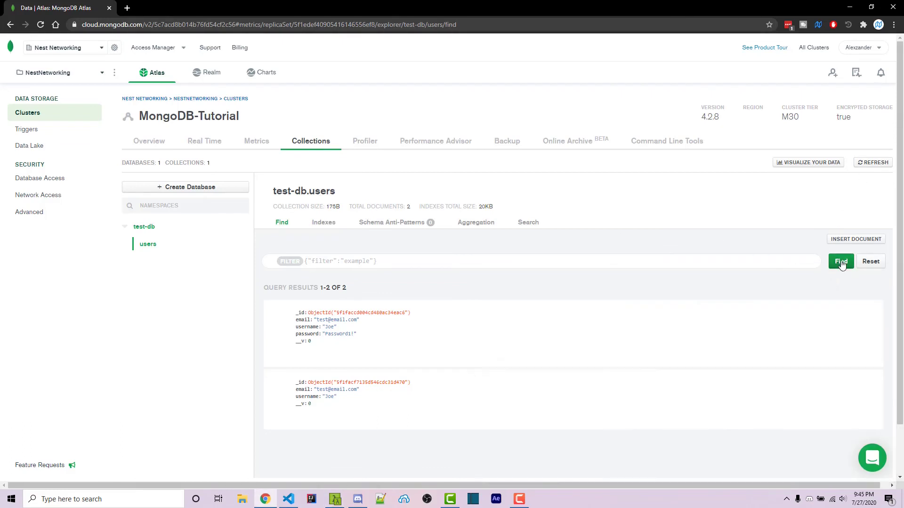
left_click(841, 264)
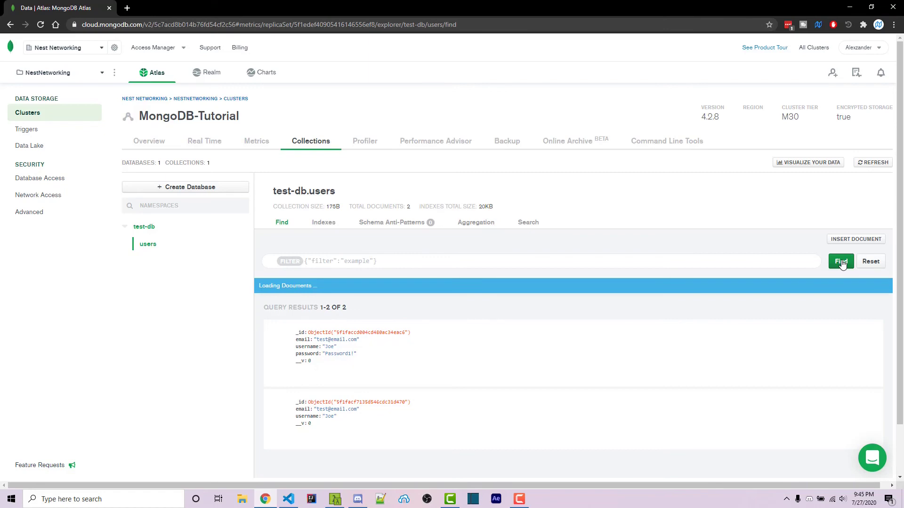
scroll(384, 361, "down", 2)
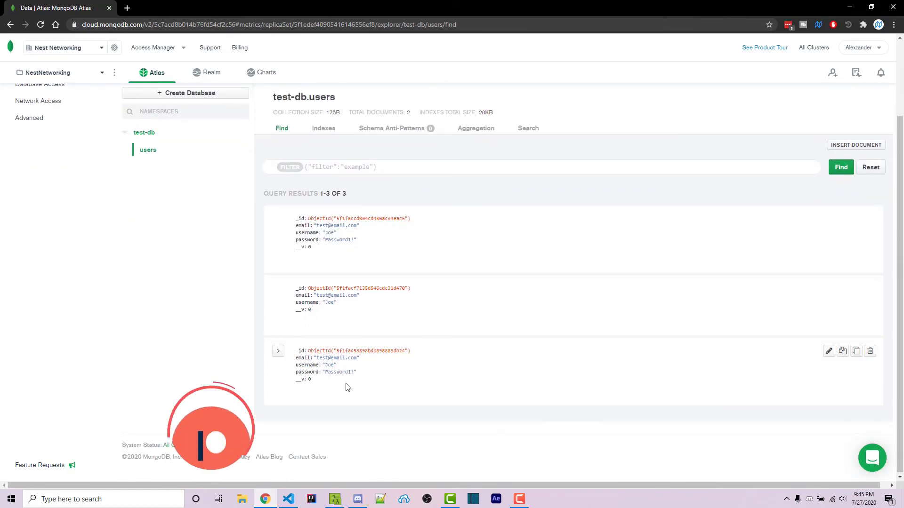
- In user-schema.js, try Number and Boolean for reqString's type, ending with Object
left_click(288, 499)
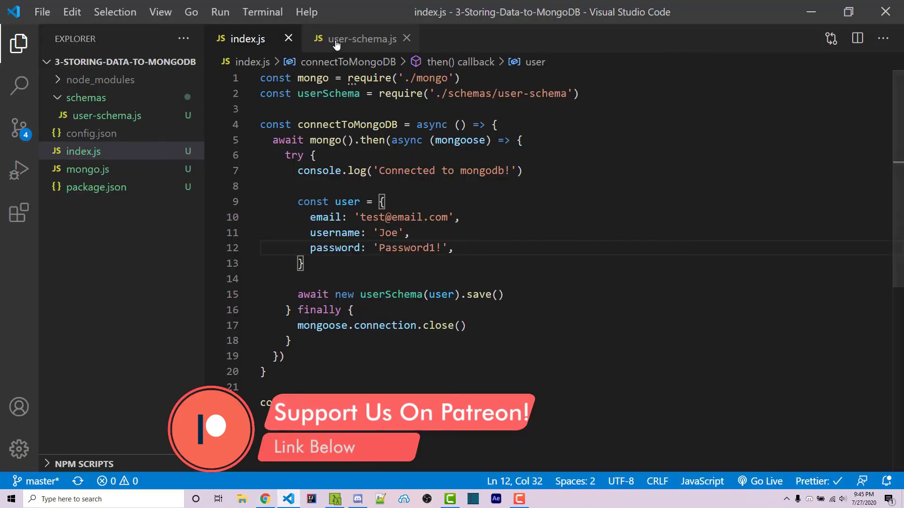
left_click(336, 41)
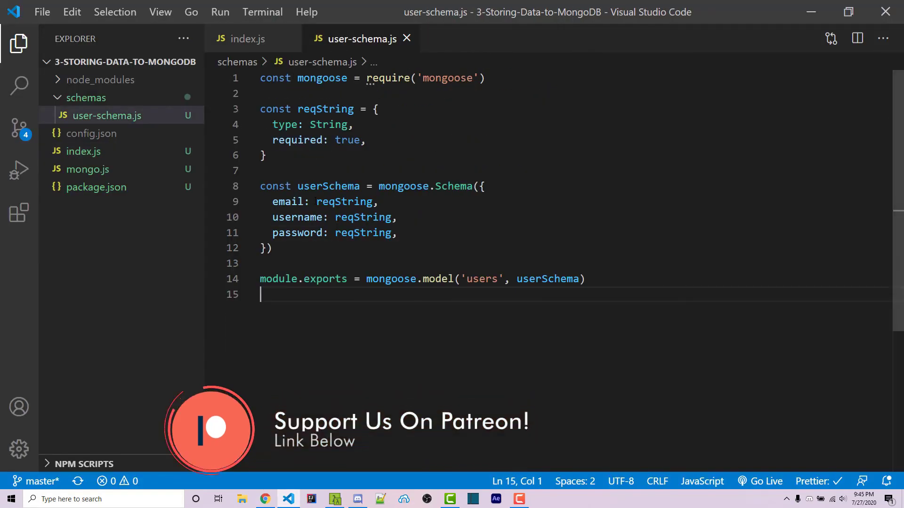
left_click(323, 124)
double_click(324, 125)
type("Number")
key("ctrl+BackSpace")
type("Boolean")
key("ctrl+shift+Left")
type("Object")
key("ctrl+Home")
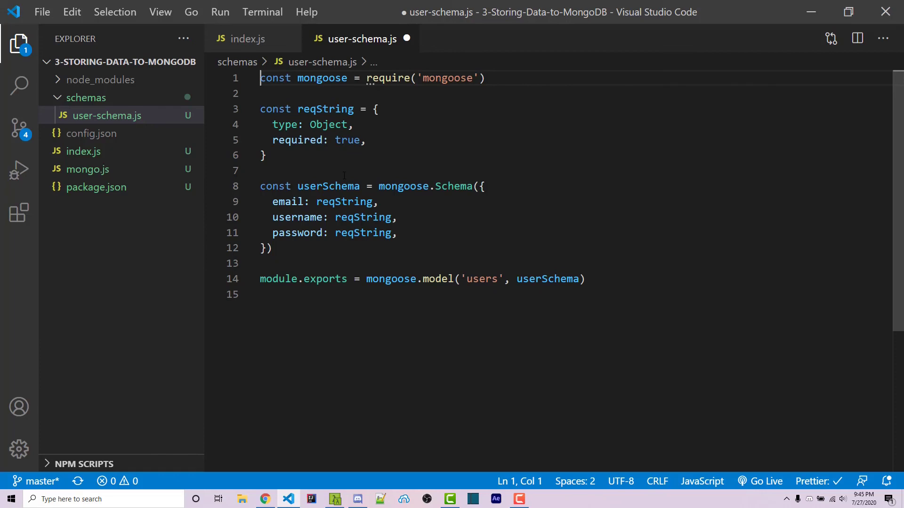